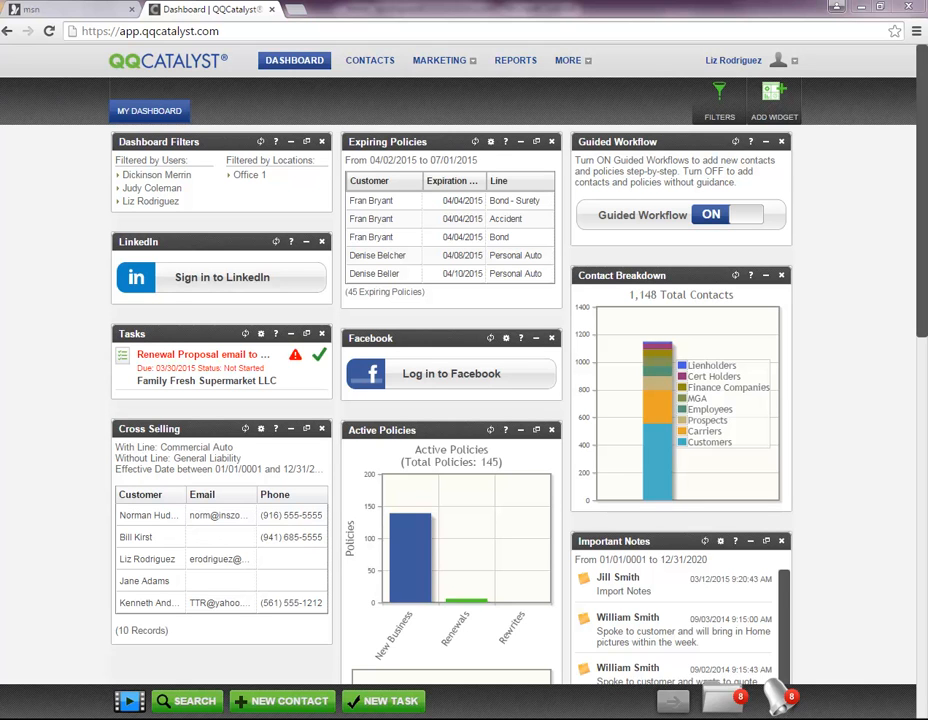
List all contacts of type Employees and open the record of the employee with the title Sales Rep.
click(382, 64)
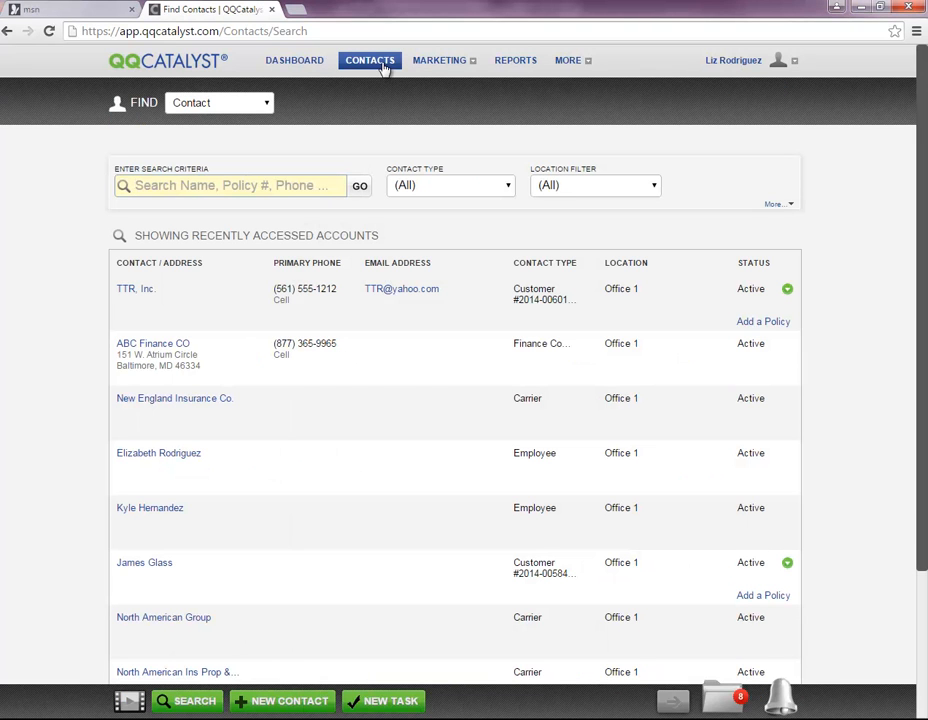
click(421, 187)
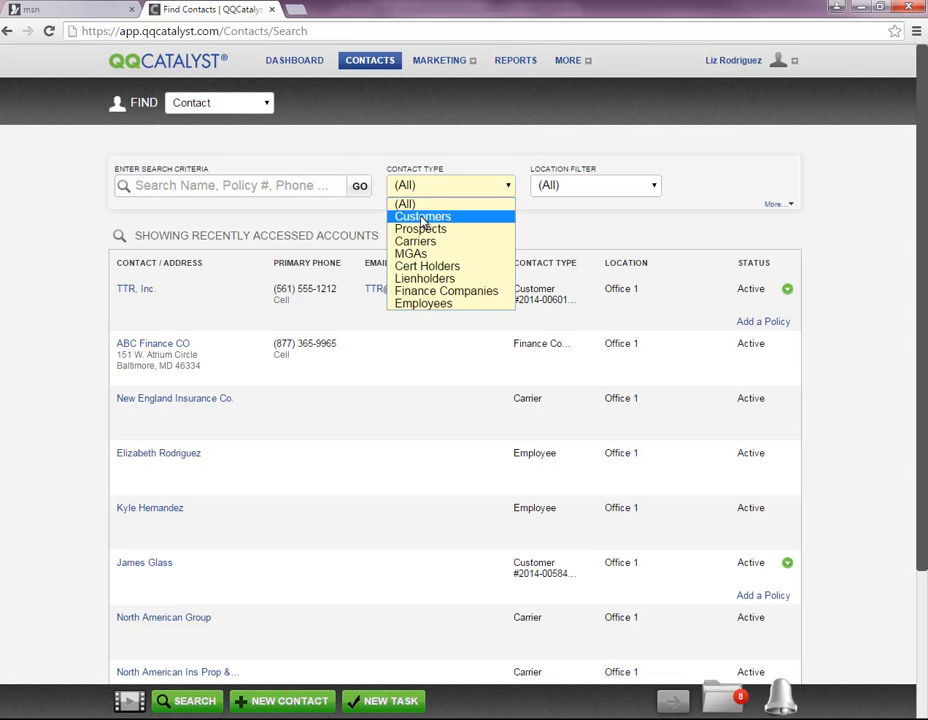
click(421, 305)
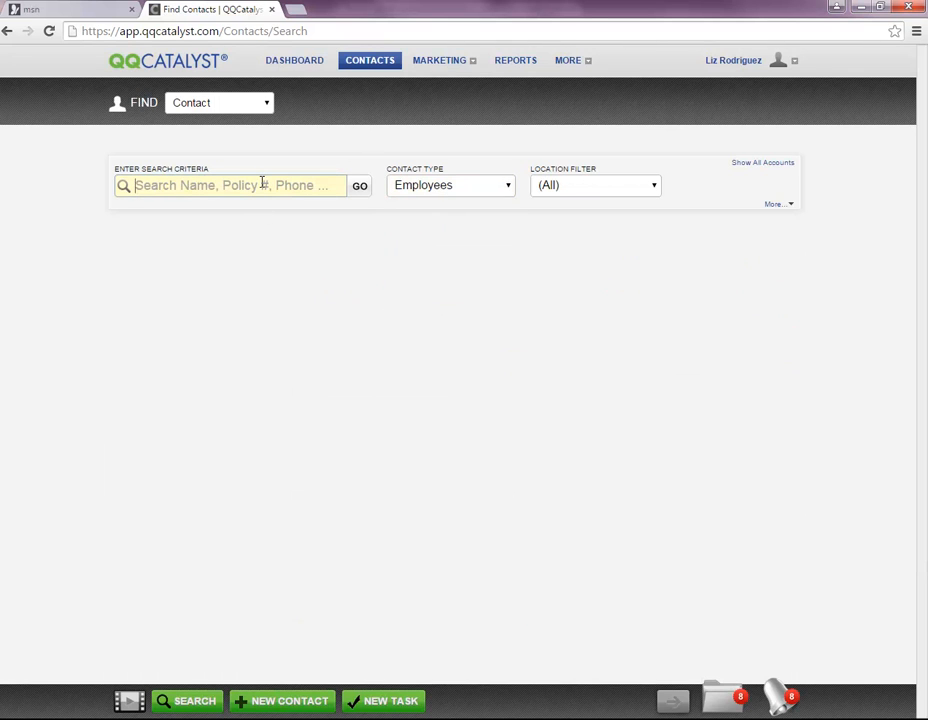
click(764, 163)
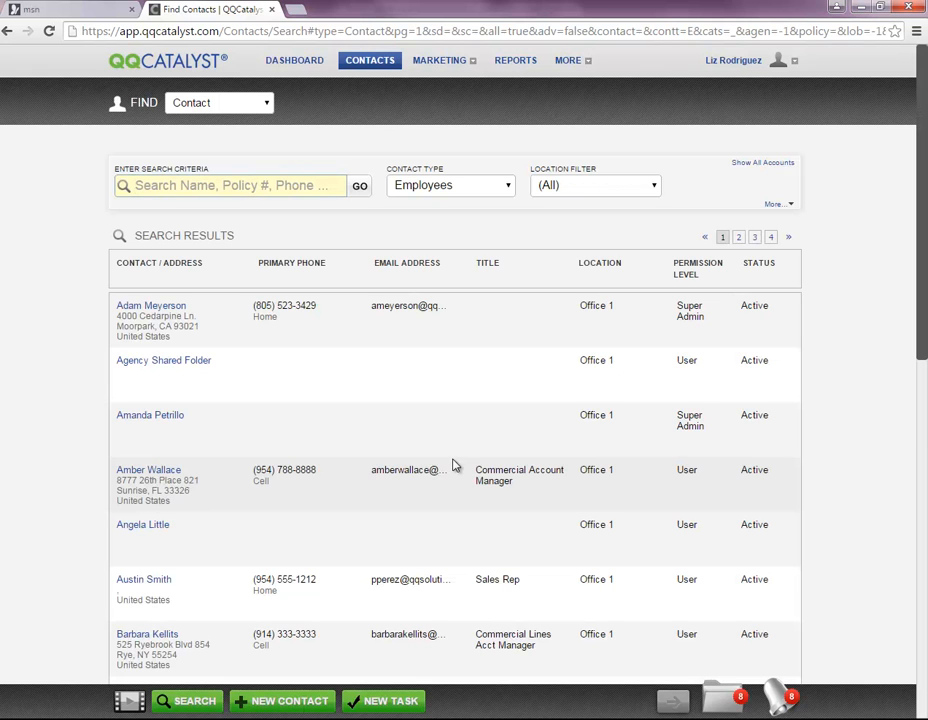
click(155, 584)
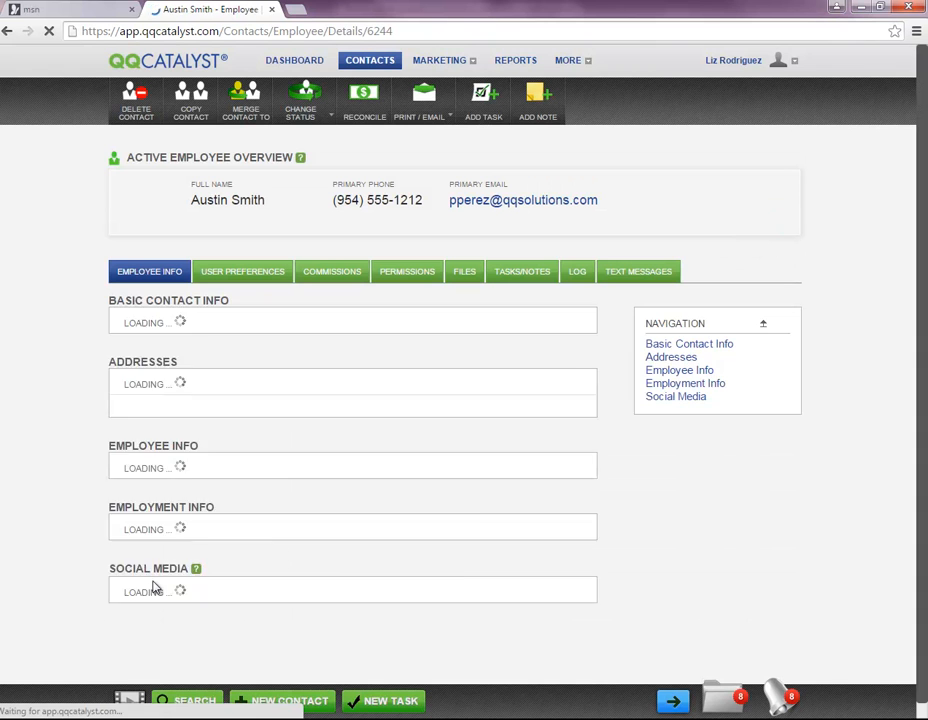
Open the employee's permissions and go to the Finance permissions section.
click(414, 280)
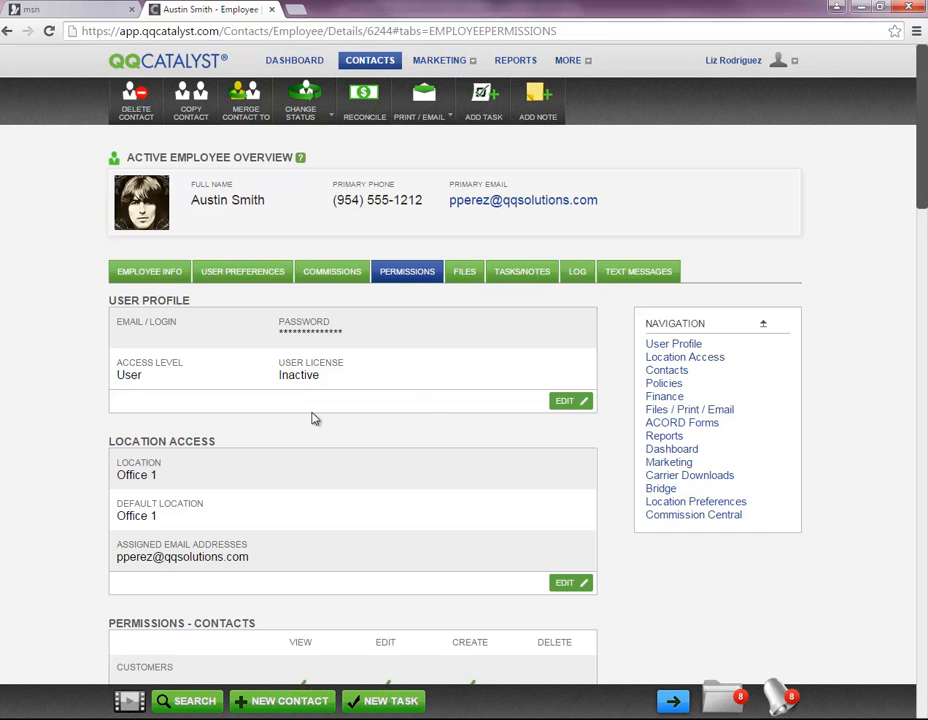
scroll(447, 401, down, 3)
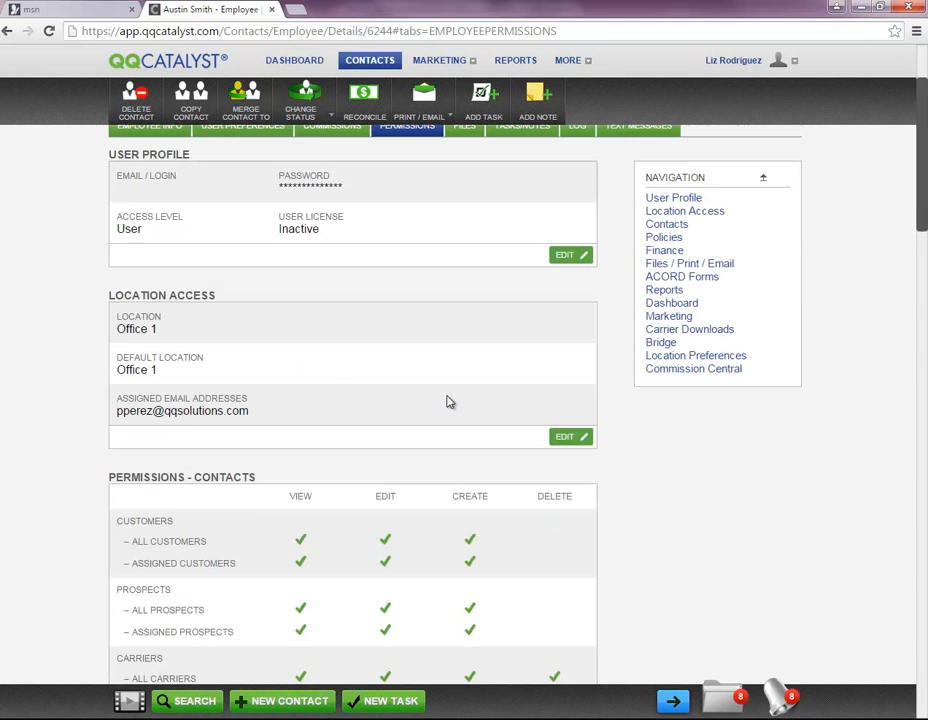
scroll(447, 401, down, 2)
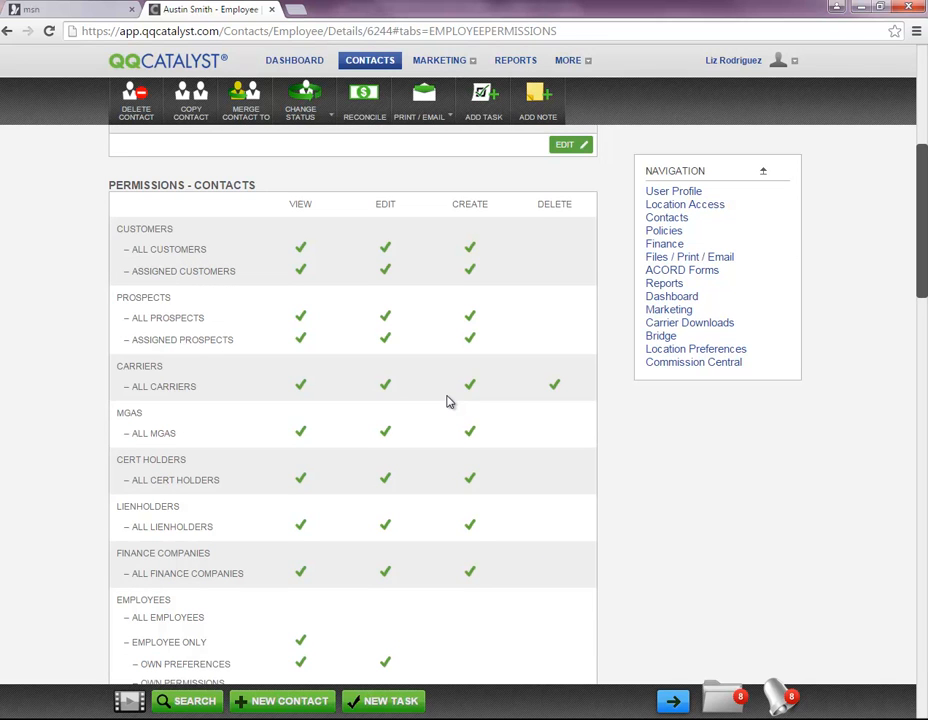
click(659, 246)
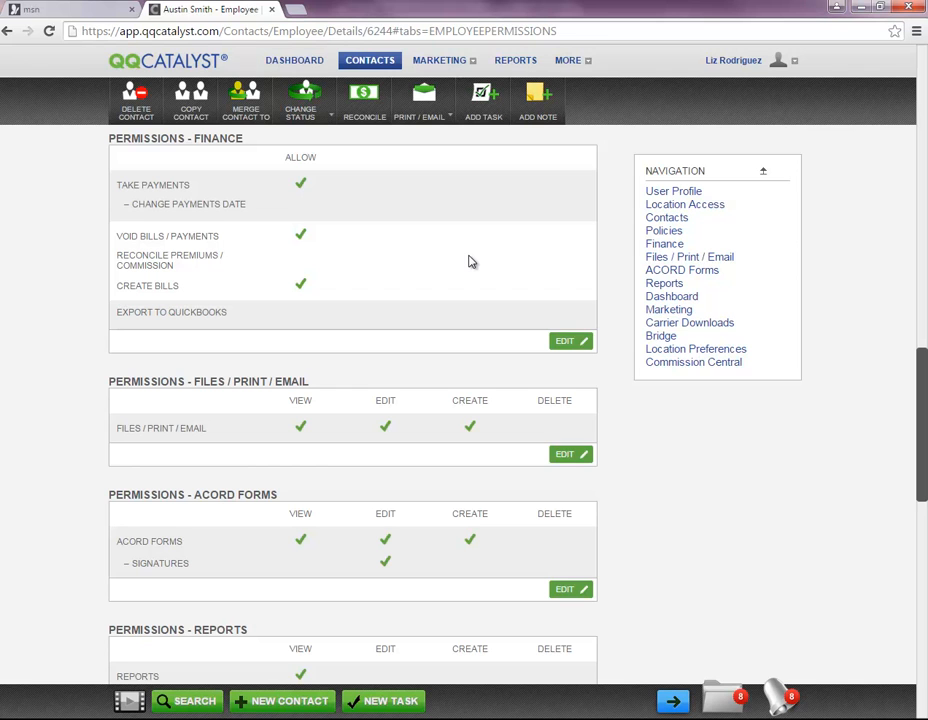
Allow Change Payments Date in the employee's Finance permissions and save the section.
click(564, 343)
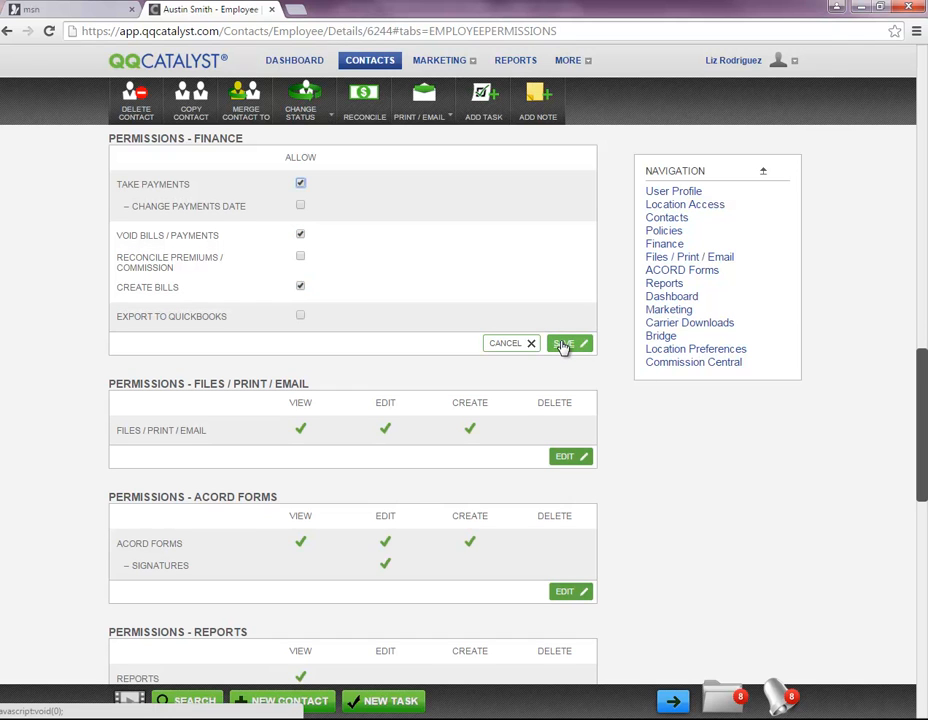
click(300, 208)
scroll(172, 267, up, 3)
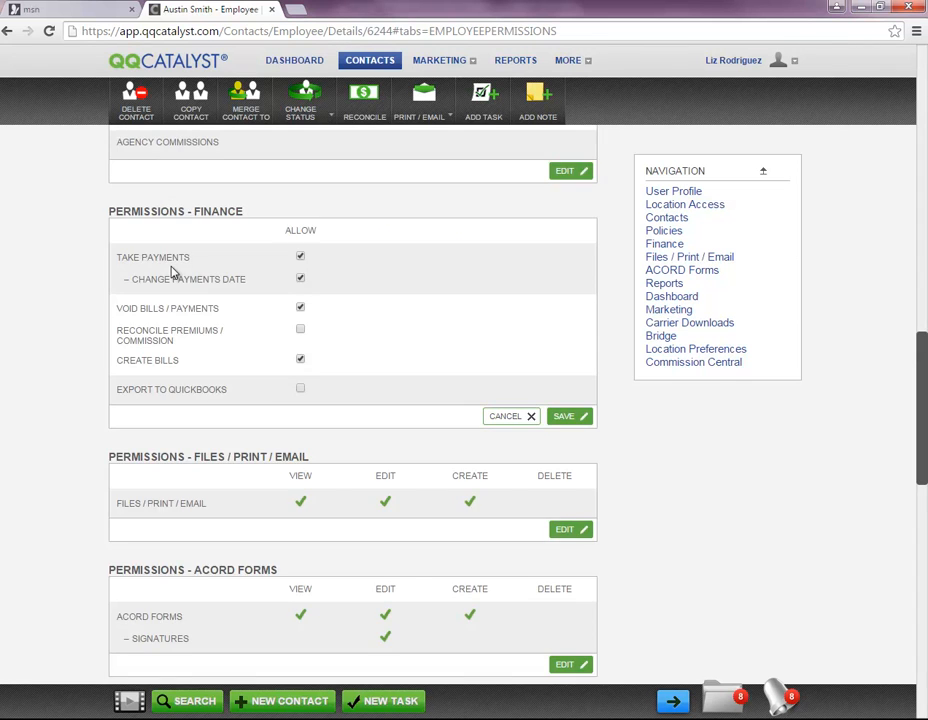
drag(123, 289, 228, 290)
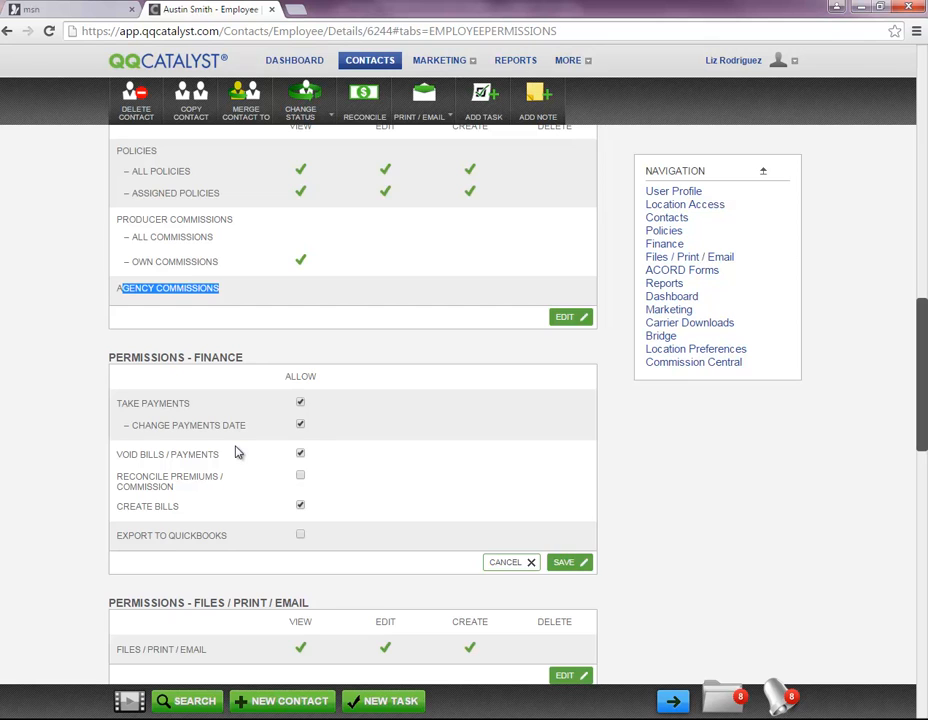
scroll(237, 453, down, 1)
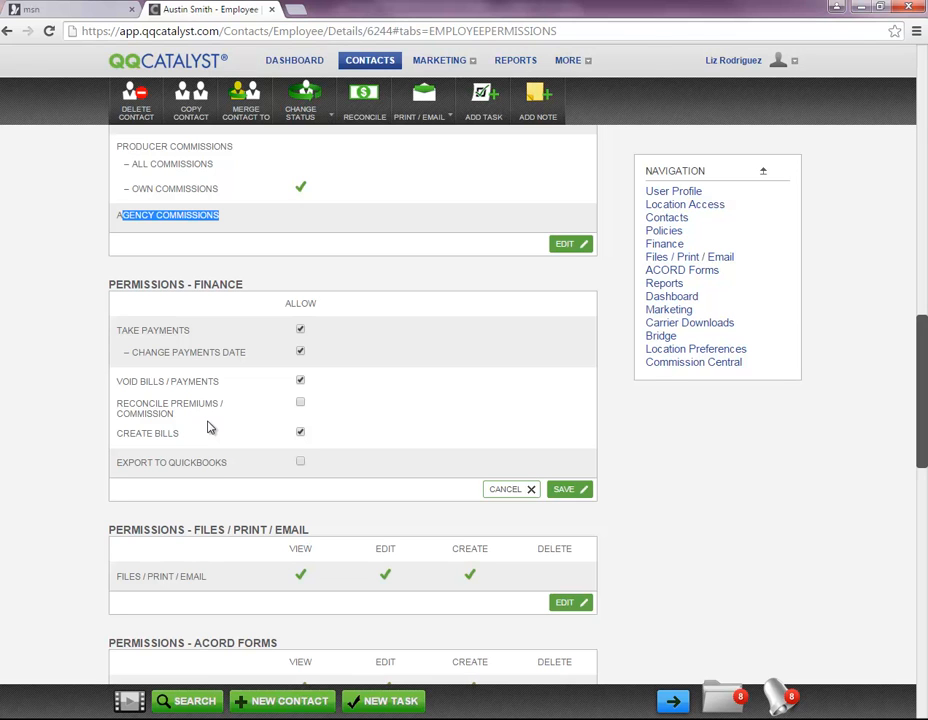
click(563, 489)
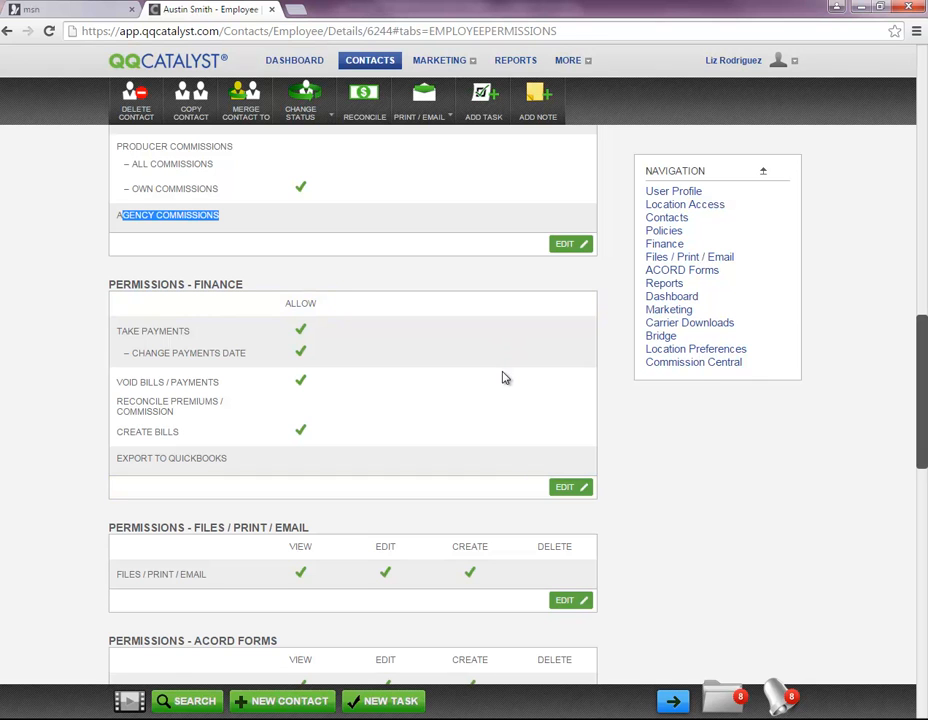
List all contacts of type Finance Companies and open the record of ABC Finance Risks, LLC.
click(362, 61)
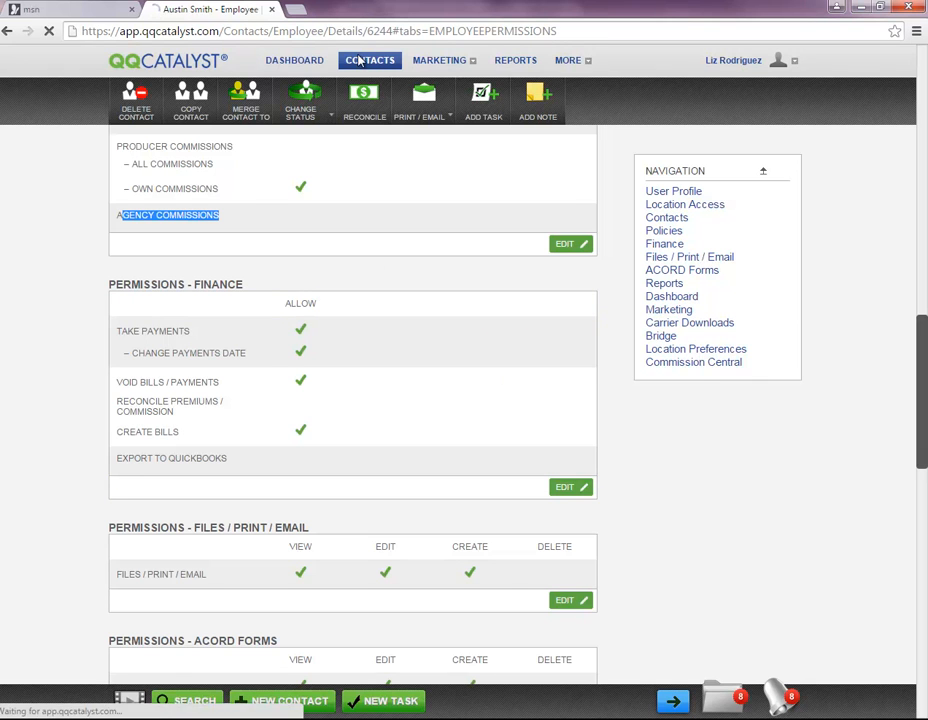
click(408, 186)
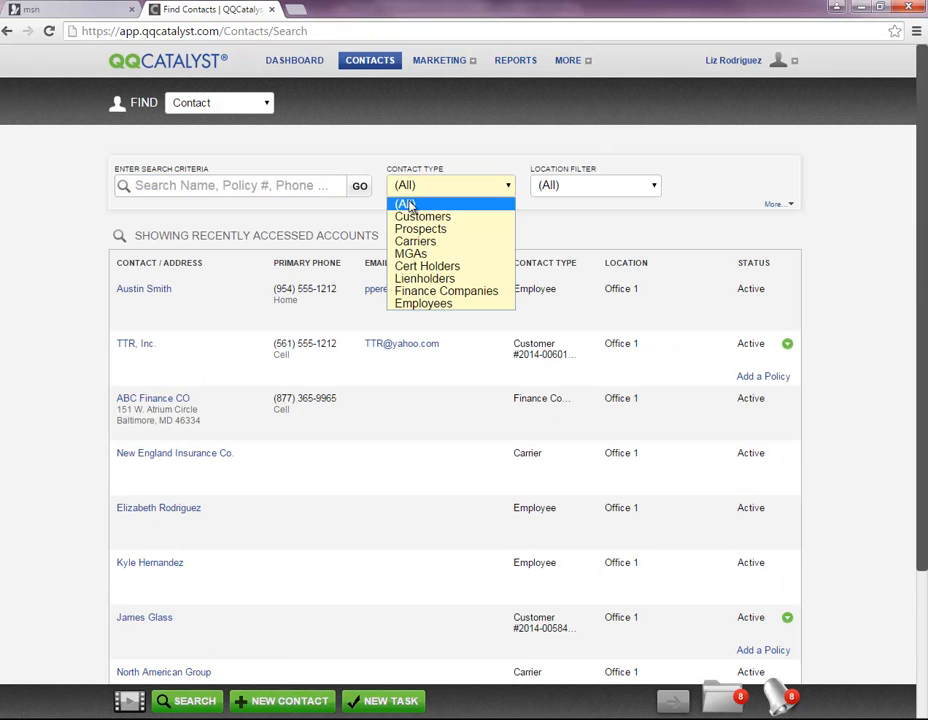
click(422, 292)
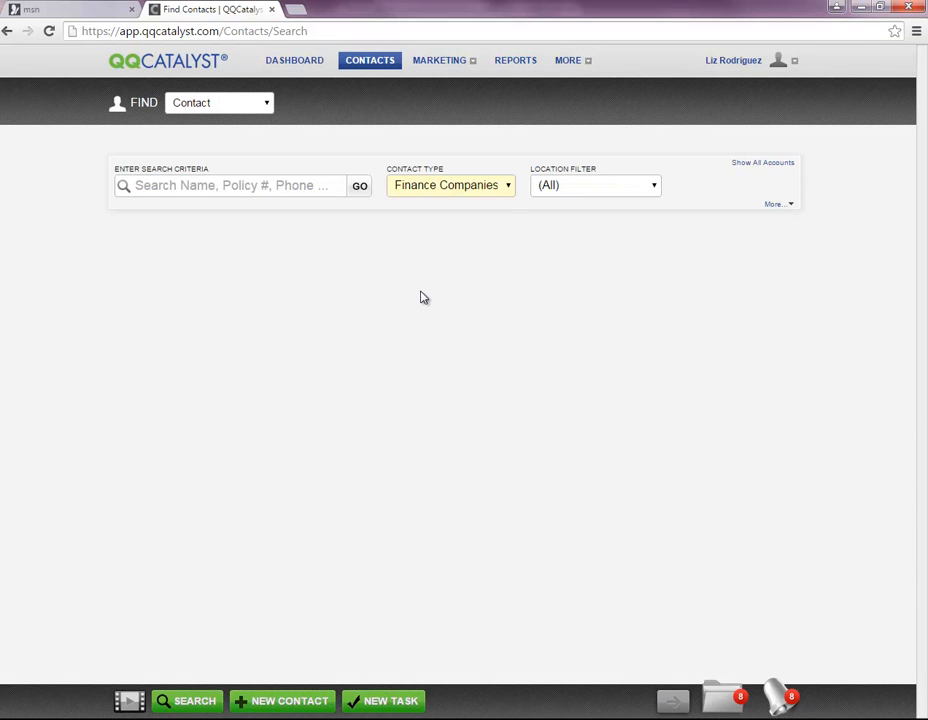
click(744, 167)
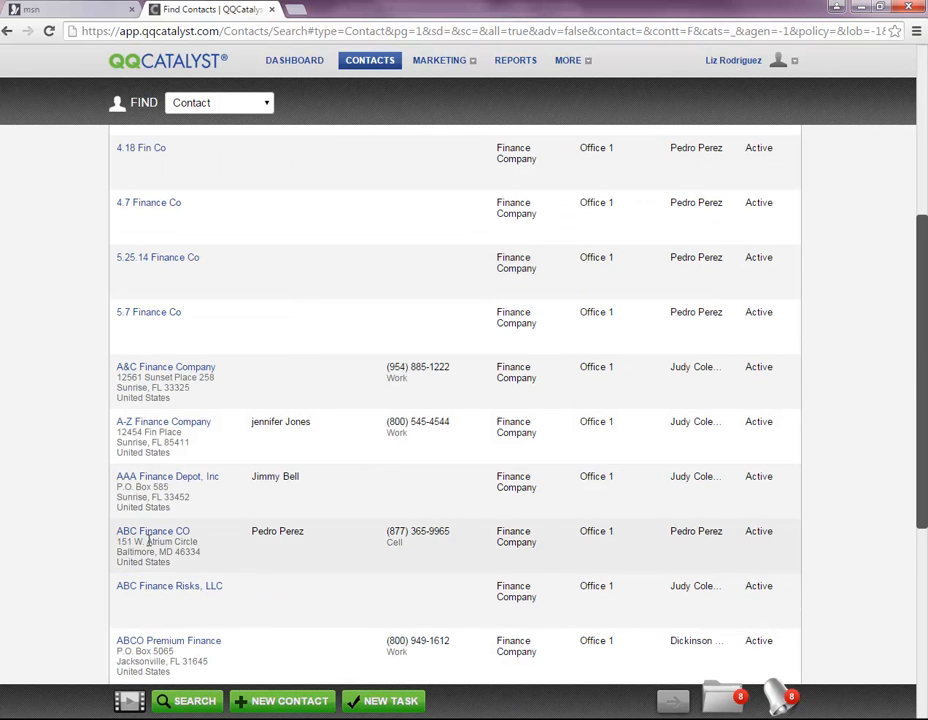
click(162, 590)
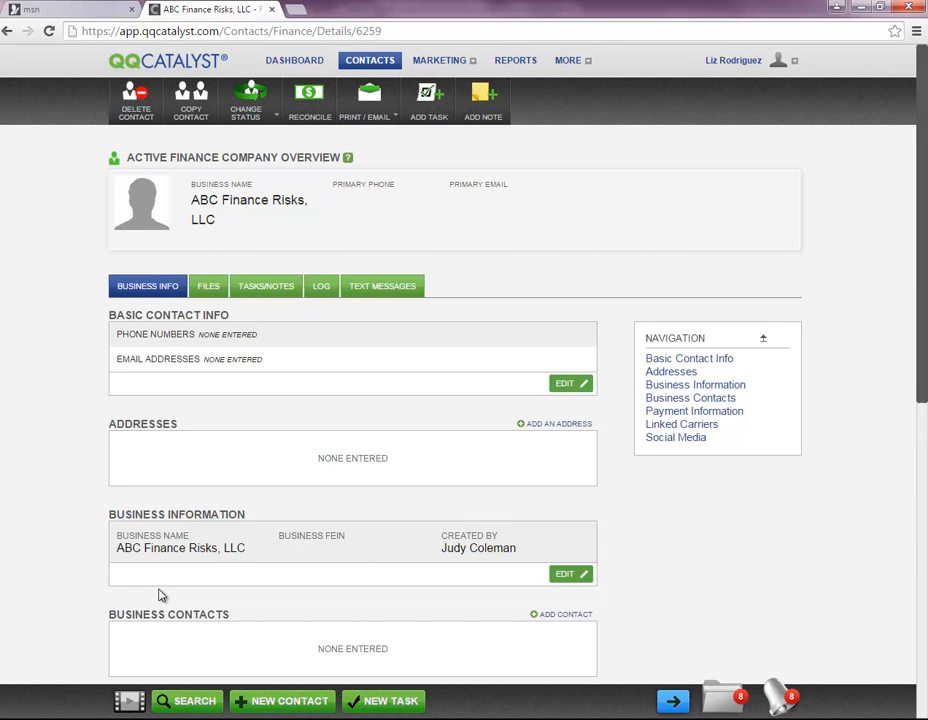
Switch the minimum down payment in the finance company's payment information to a percentage (%) and save it.
click(676, 414)
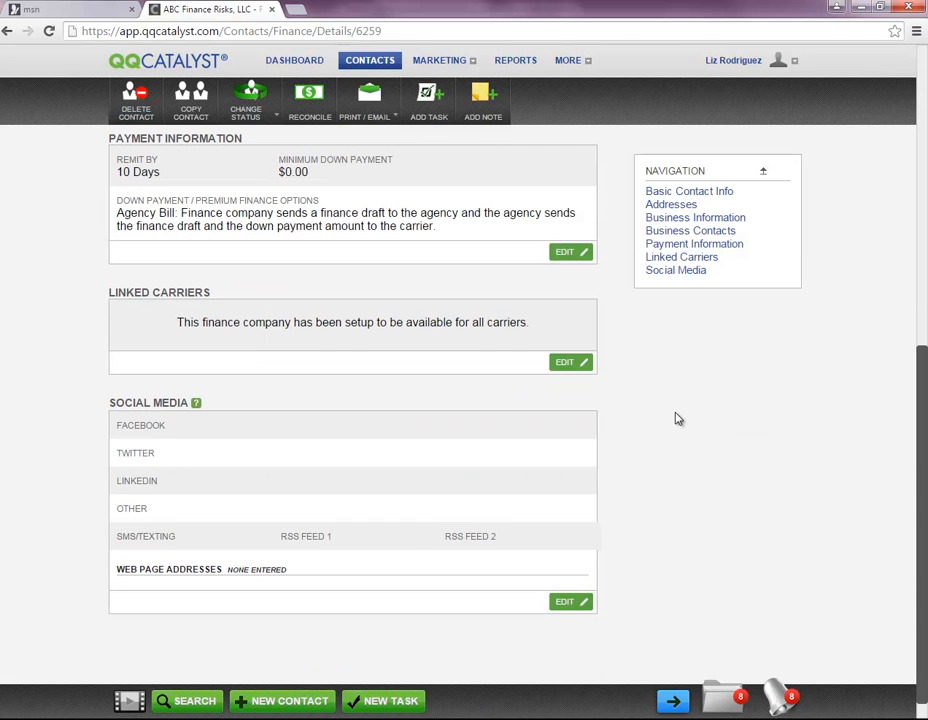
drag(105, 138, 259, 139)
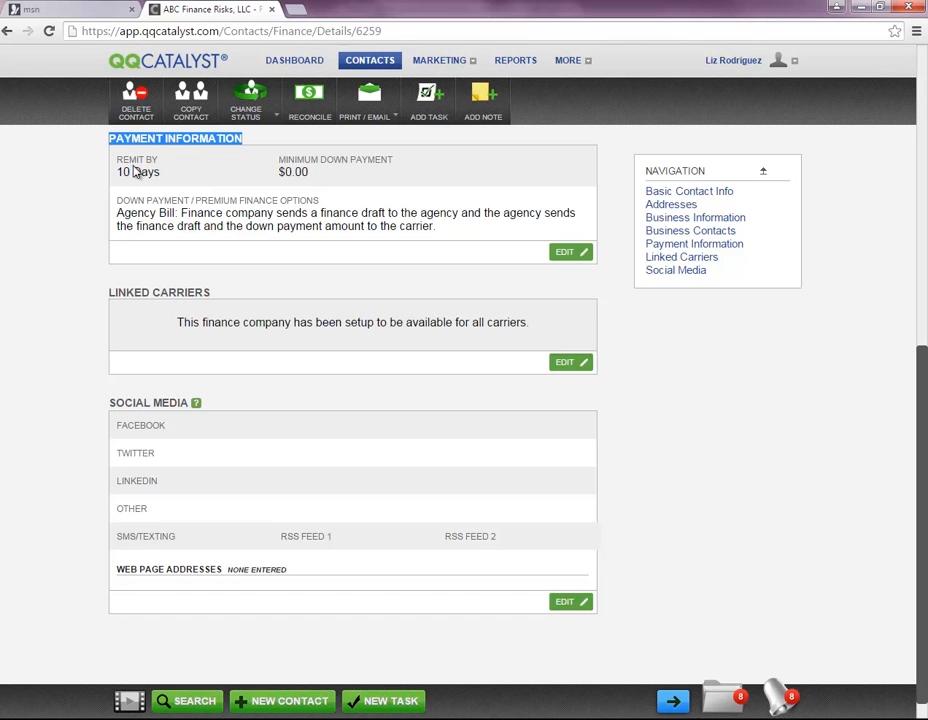
click(582, 254)
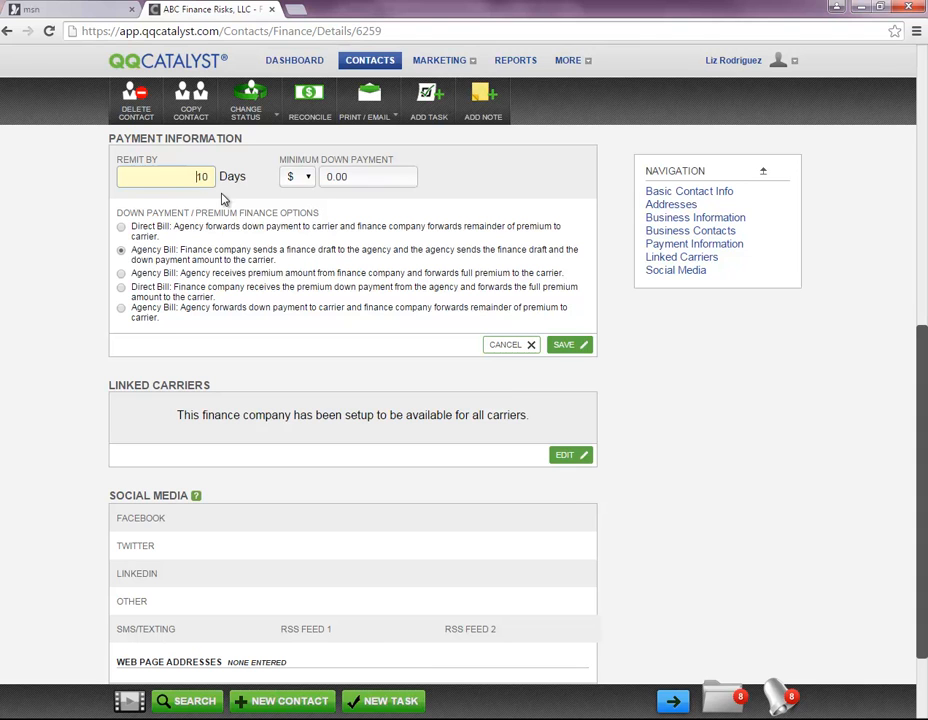
click(298, 178)
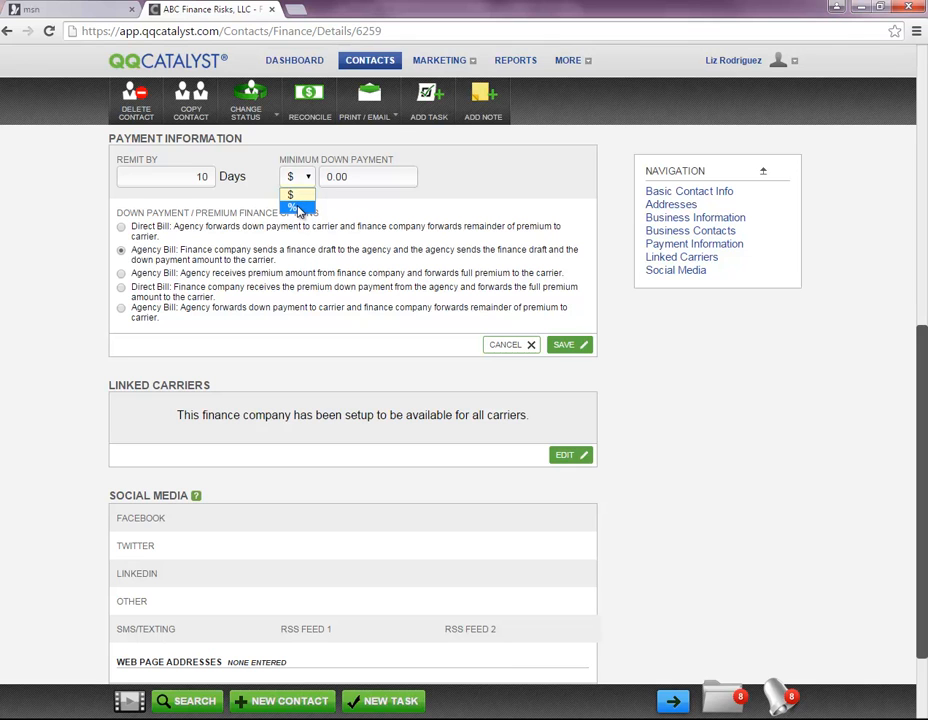
click(297, 207)
drag(358, 181, 316, 180)
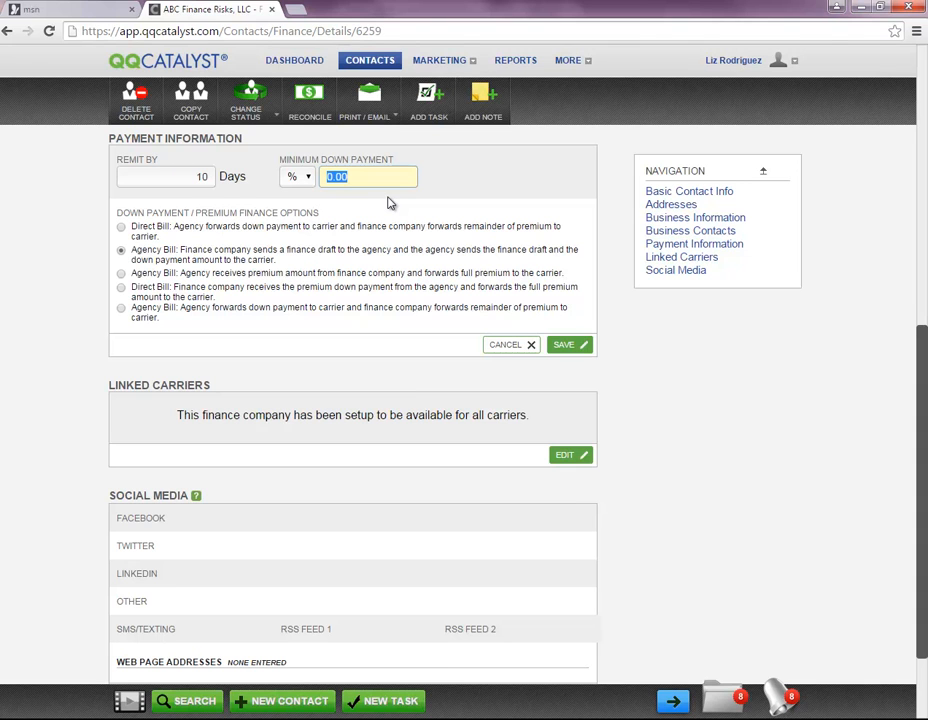
drag(201, 213, 318, 215)
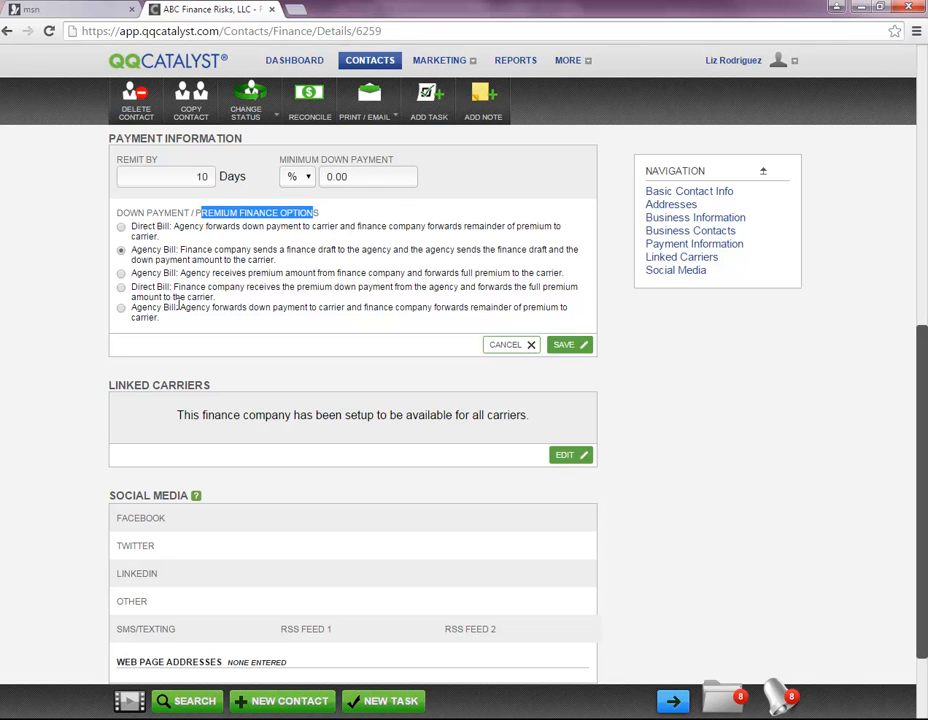
drag(131, 226, 176, 250)
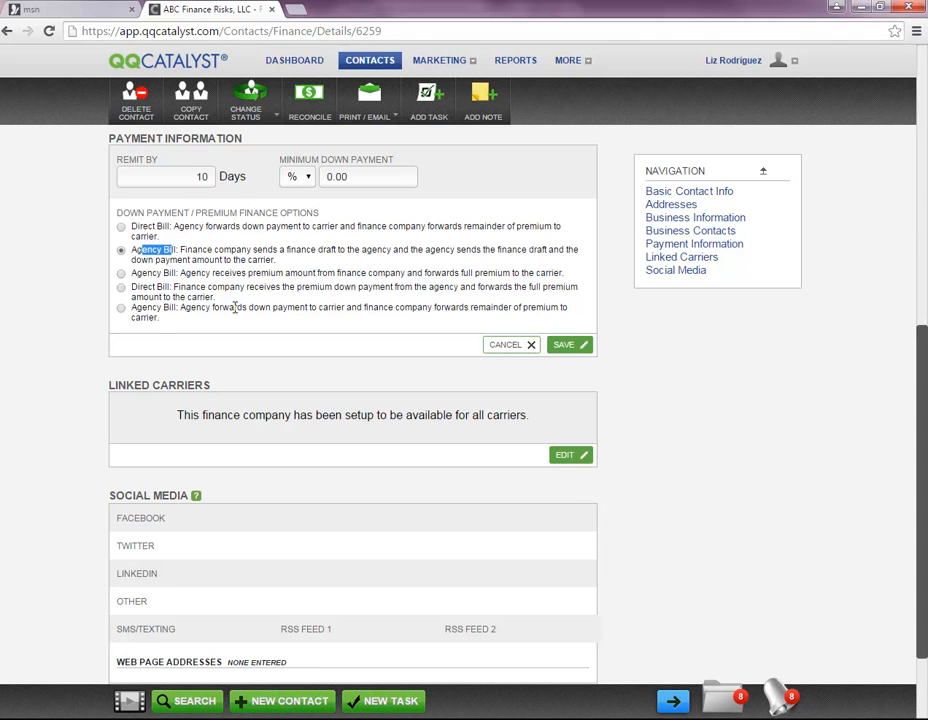
click(570, 348)
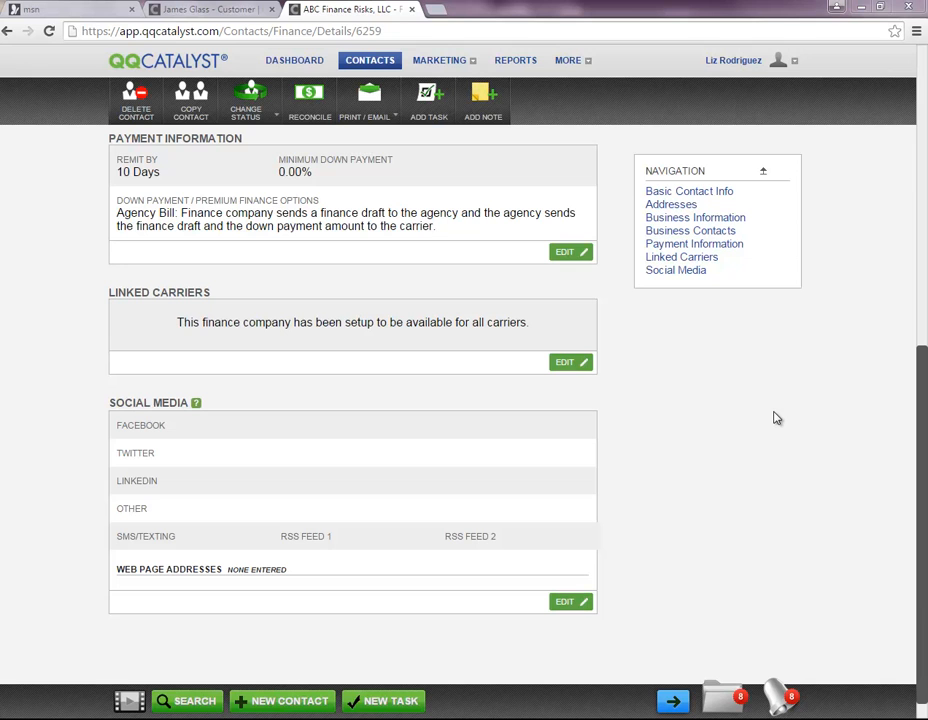
Open the billing entries of the individual customer listed just above TTR, Inc. in the recently accessed contacts.
click(359, 65)
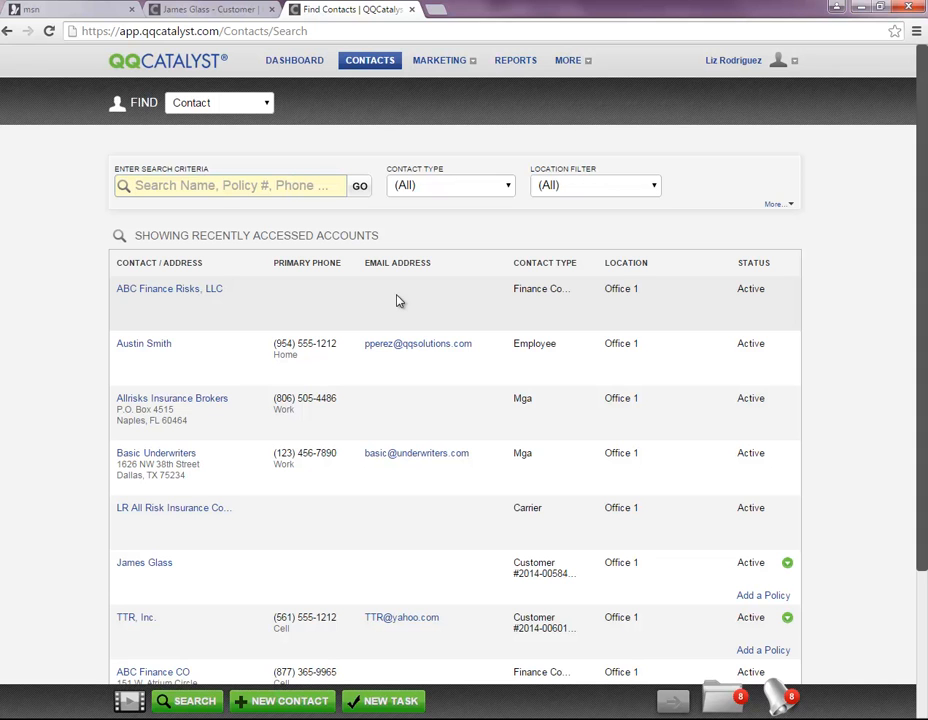
click(134, 564)
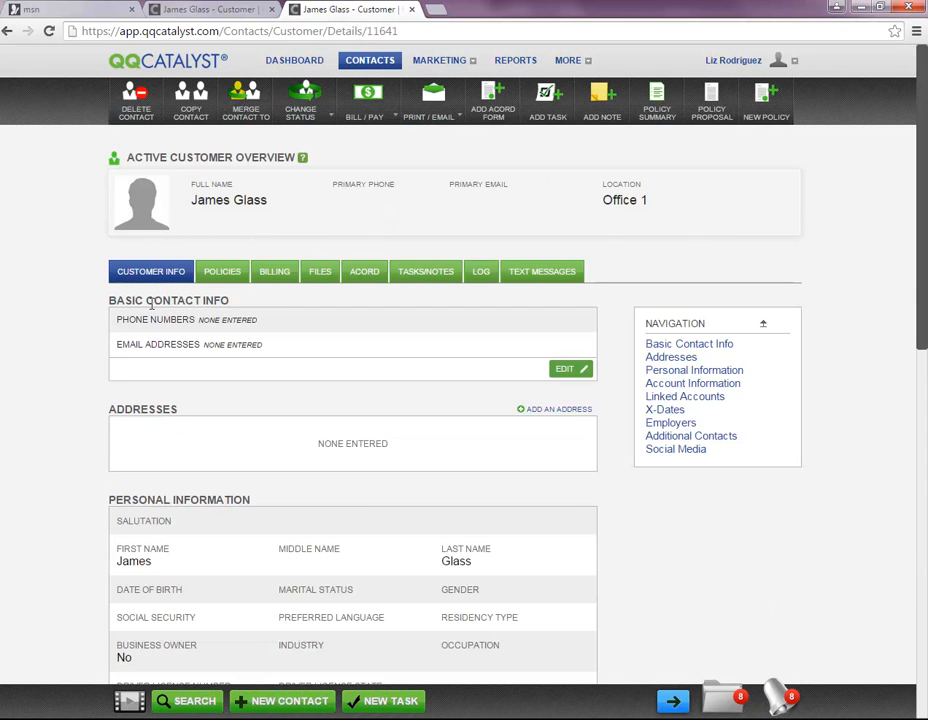
click(274, 272)
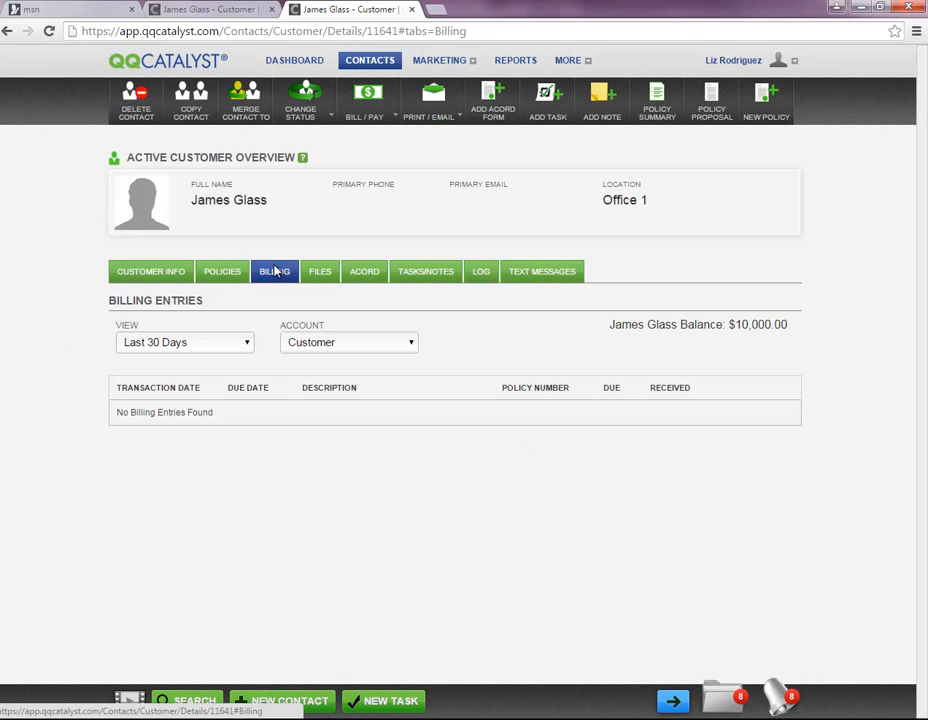
Show the customer's Carrier Premium billing entries for the last 90 days and open the premium reconciliation for Travelers Grouped Carrier.
click(341, 345)
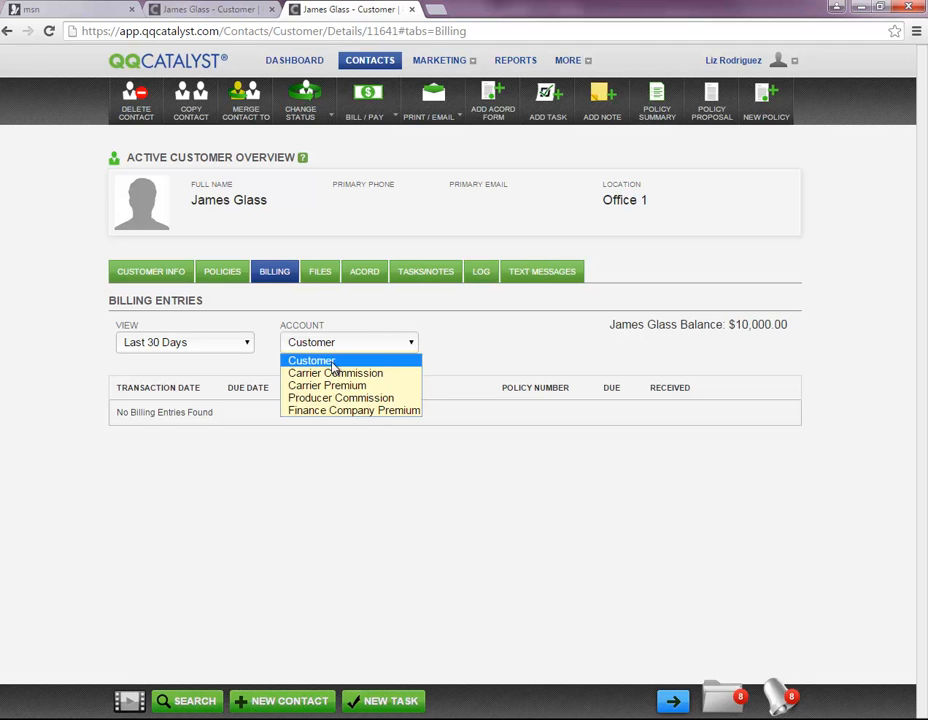
click(328, 386)
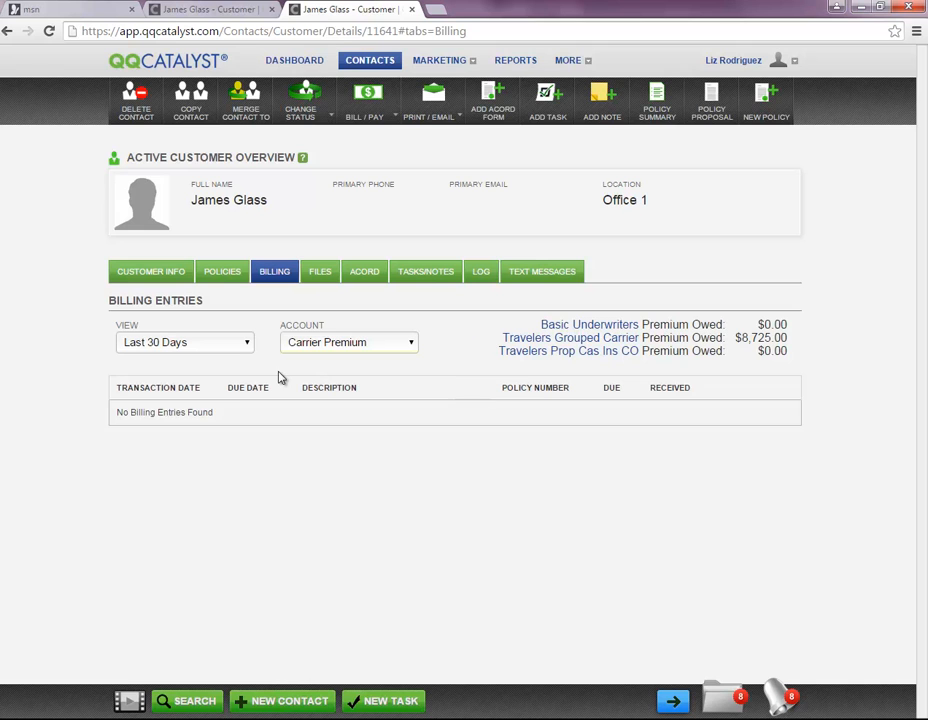
drag(118, 331, 138, 332)
click(141, 345)
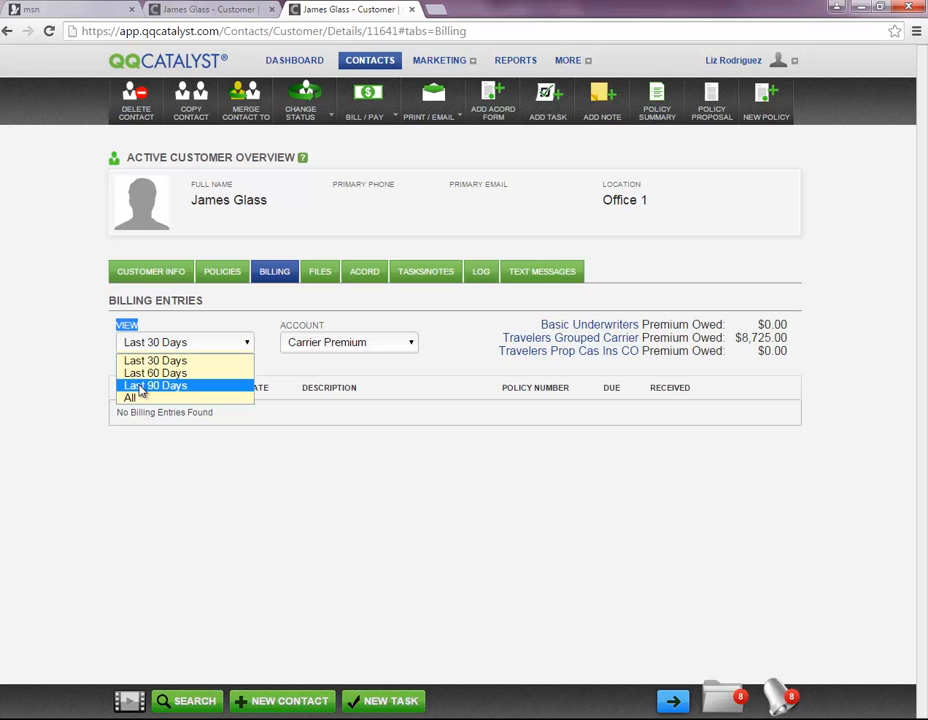
click(141, 390)
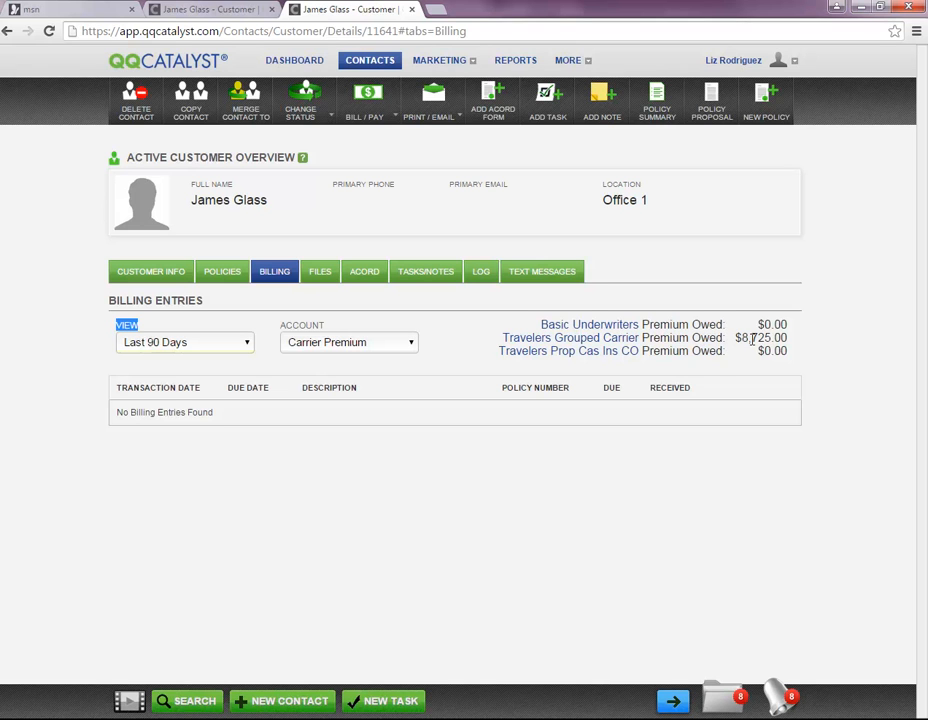
click(587, 340)
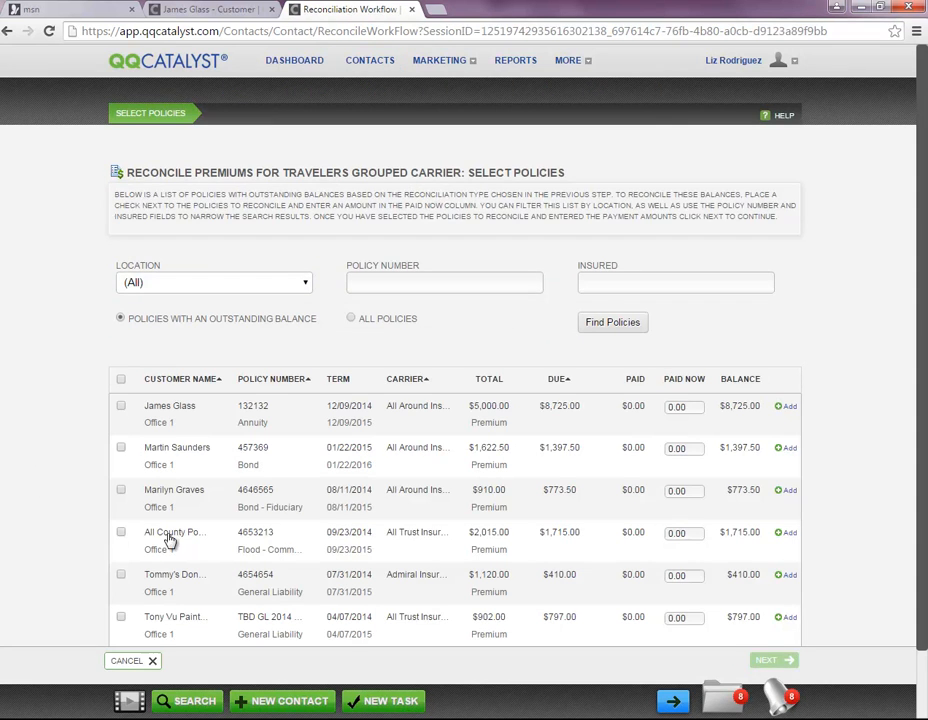
Select the Annuity policy for reconciliation and set its paid-now amount to 4000.00.
scroll(385, 466, down, 2)
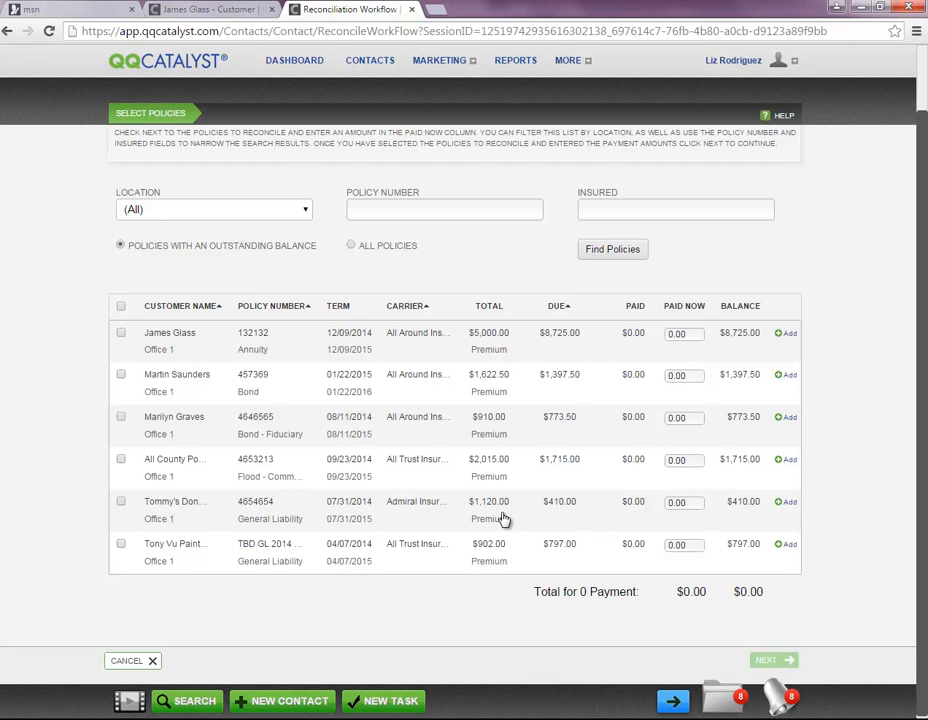
click(121, 334)
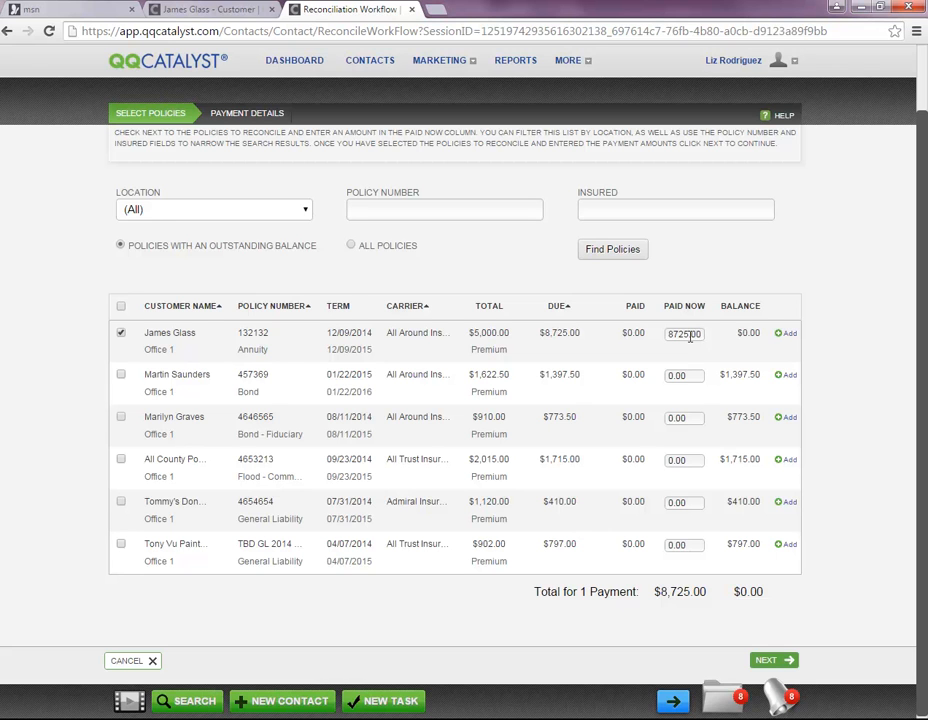
double_click(669, 337)
text(4000)
key(Tab)
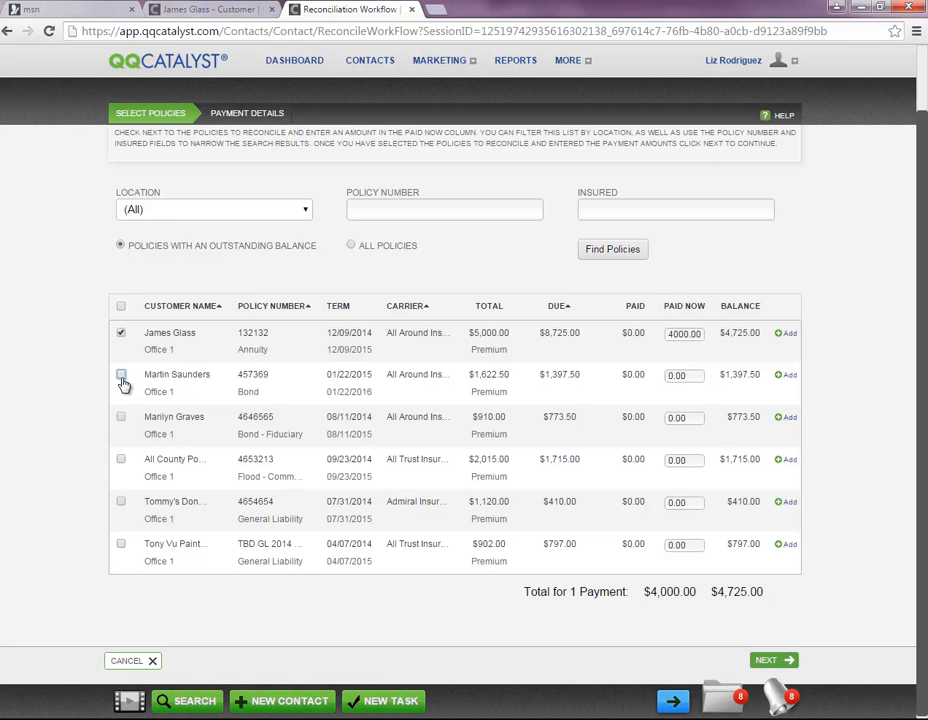
Include all the other listed policies in the reconciliation and check the payment totals beneath the list.
click(121, 417)
click(120, 461)
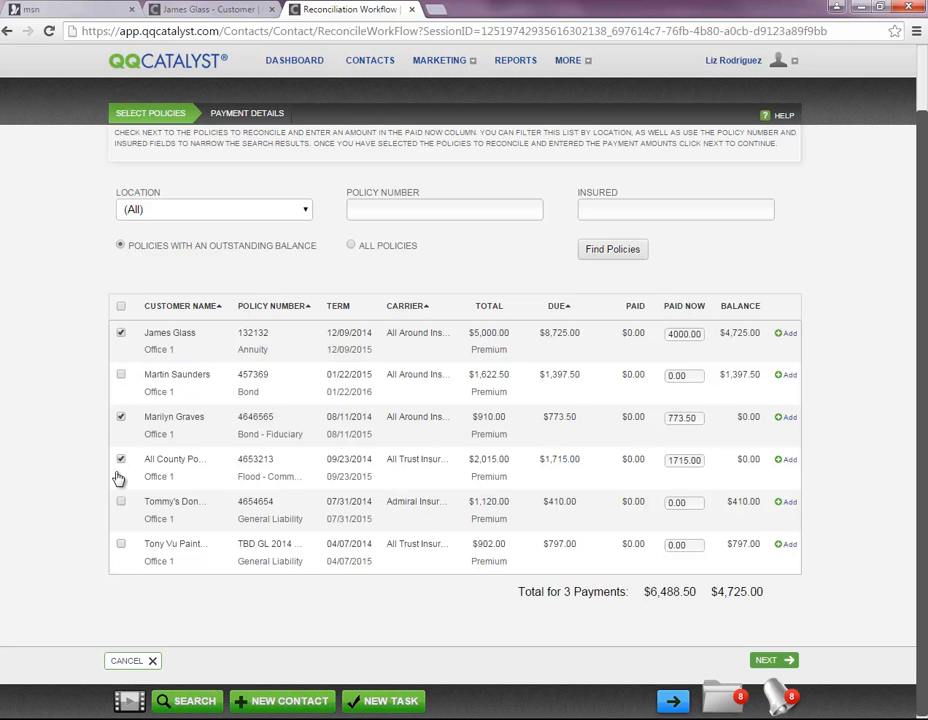
click(121, 502)
click(121, 308)
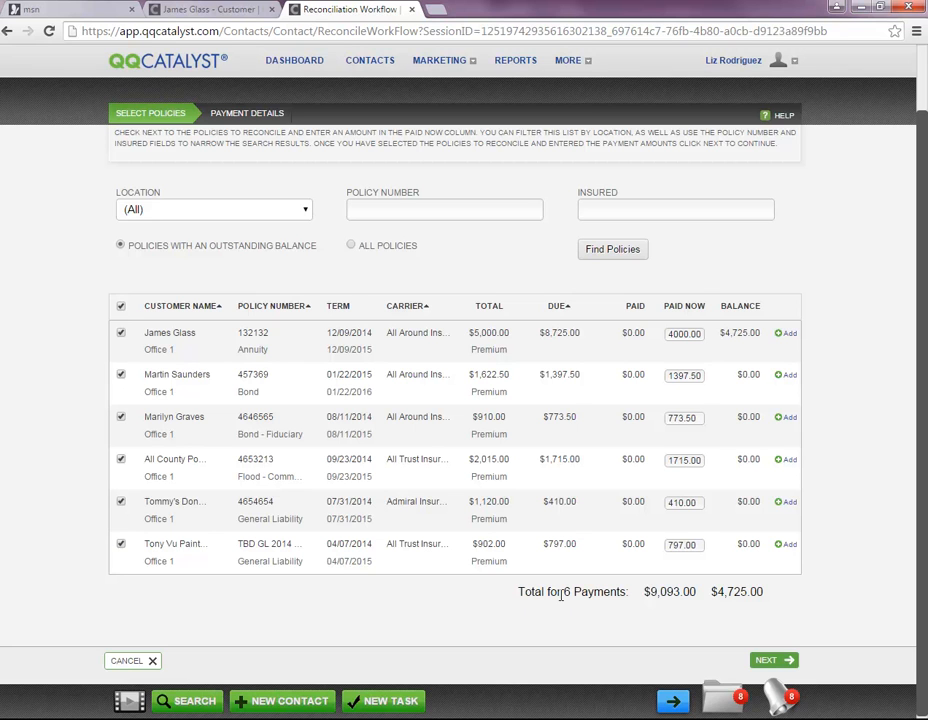
drag(519, 592, 624, 593)
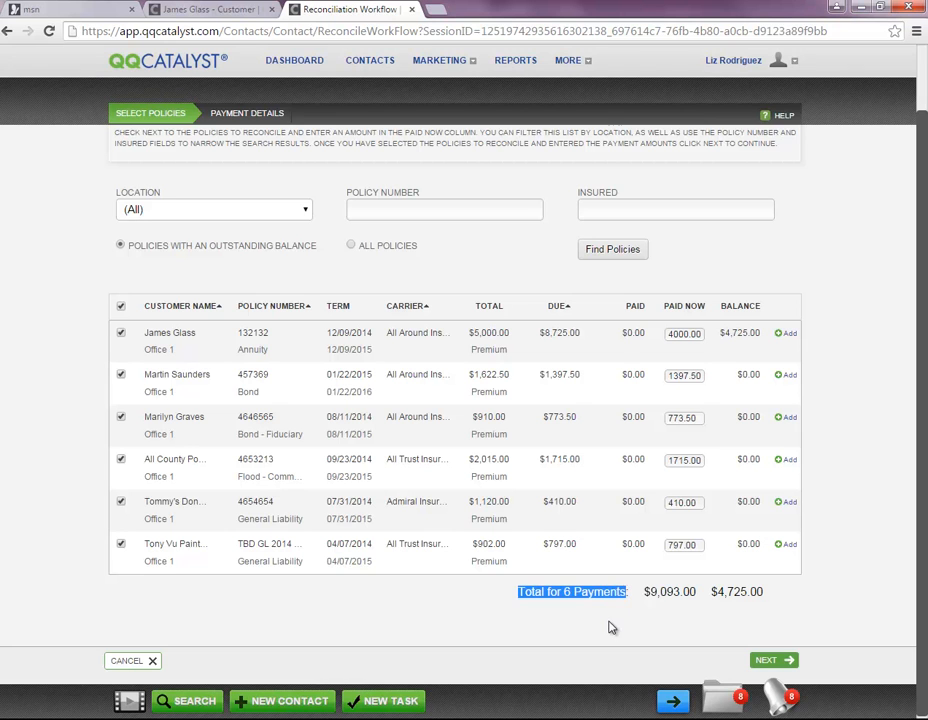
double_click(653, 592)
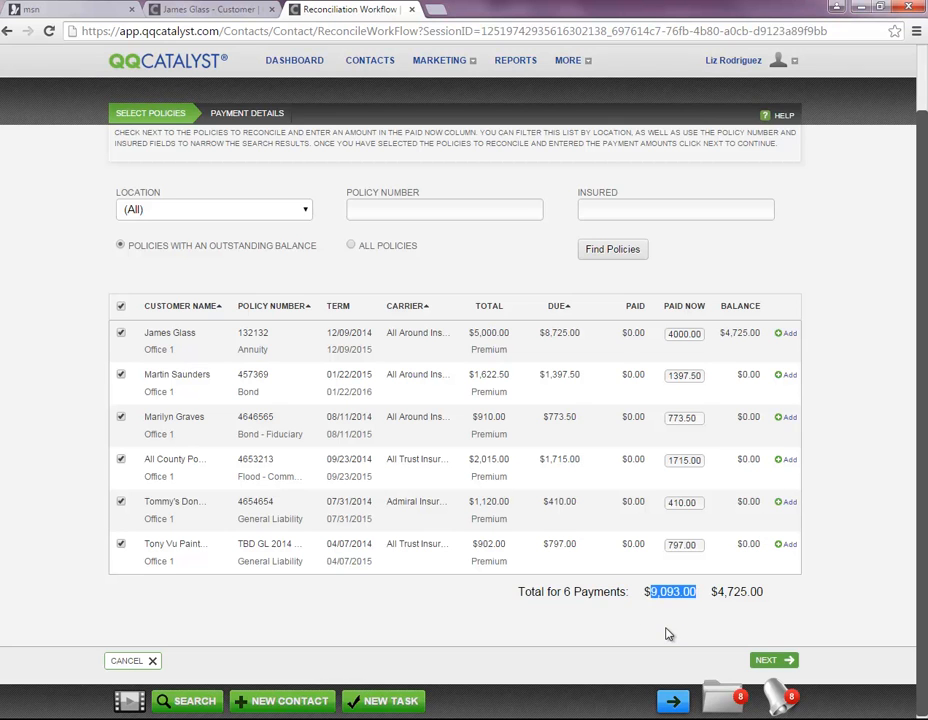
drag(716, 592, 762, 594)
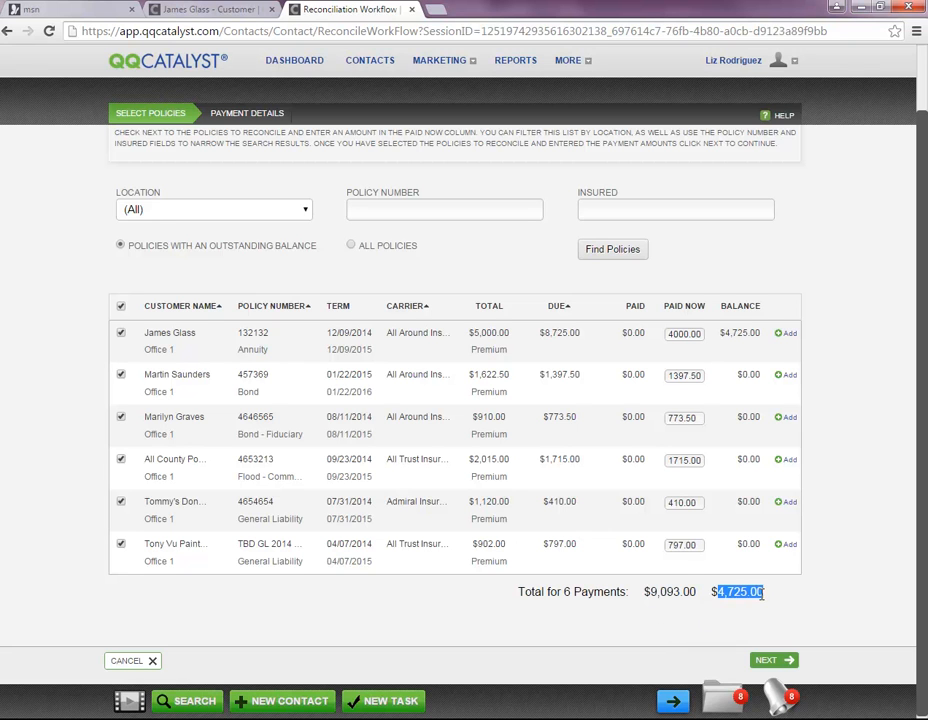
click(704, 623)
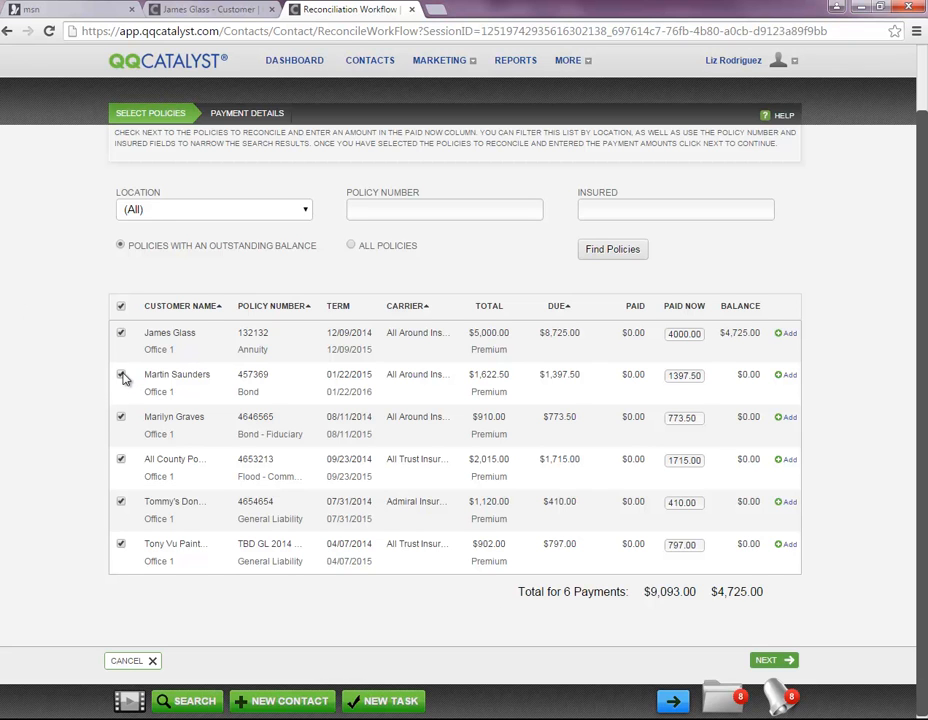
Exclude the two General Liability policies from the reconciliation and continue to the payment details.
click(121, 544)
click(120, 502)
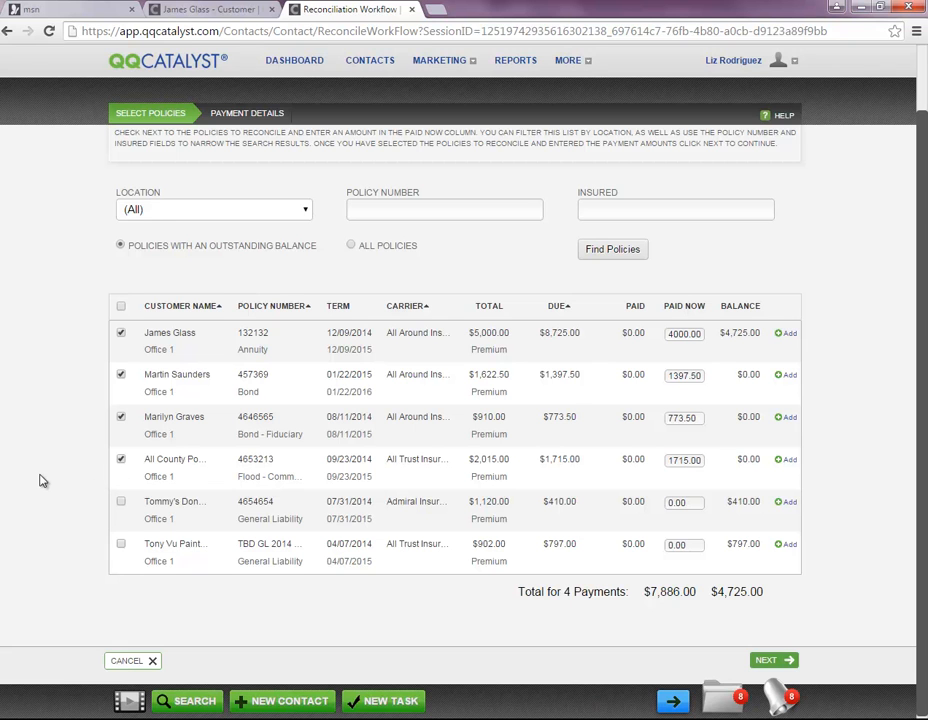
click(767, 659)
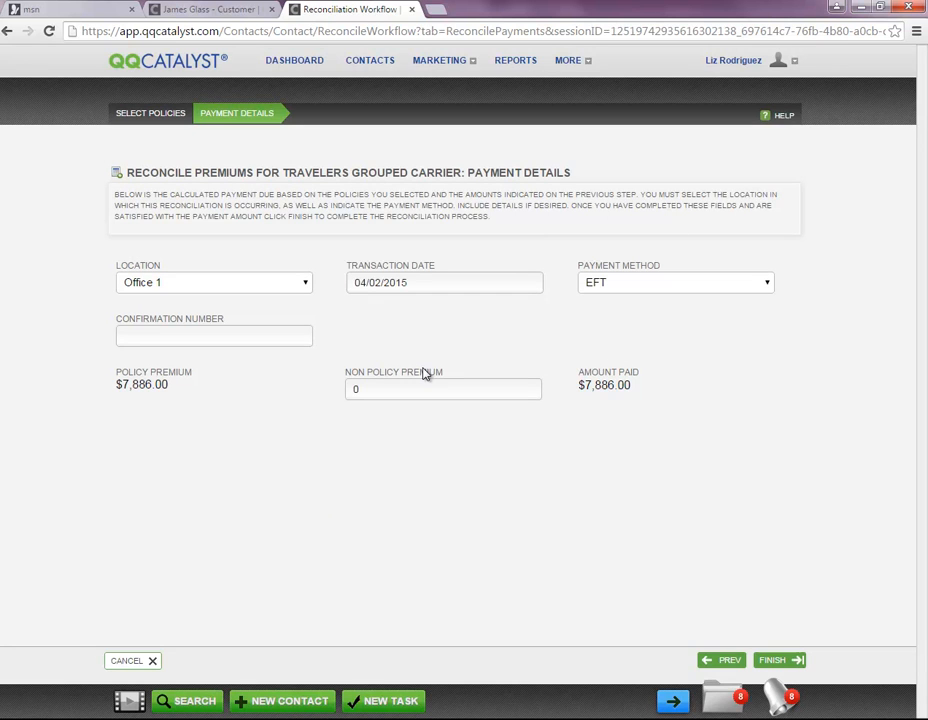
Set the payment method to Check and enter 1412 as the check number.
click(617, 289)
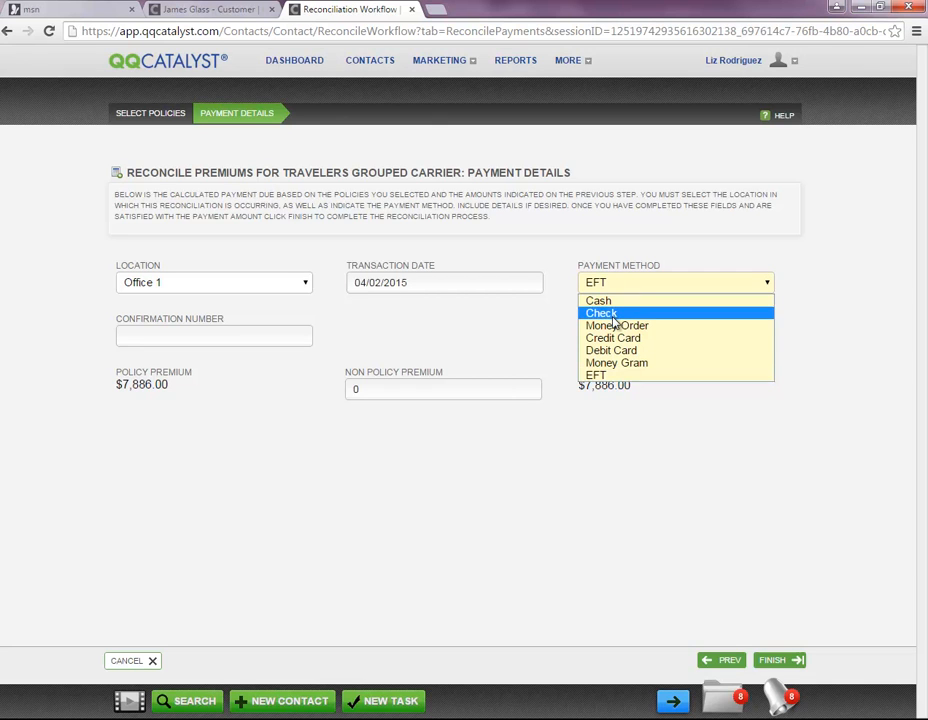
click(613, 316)
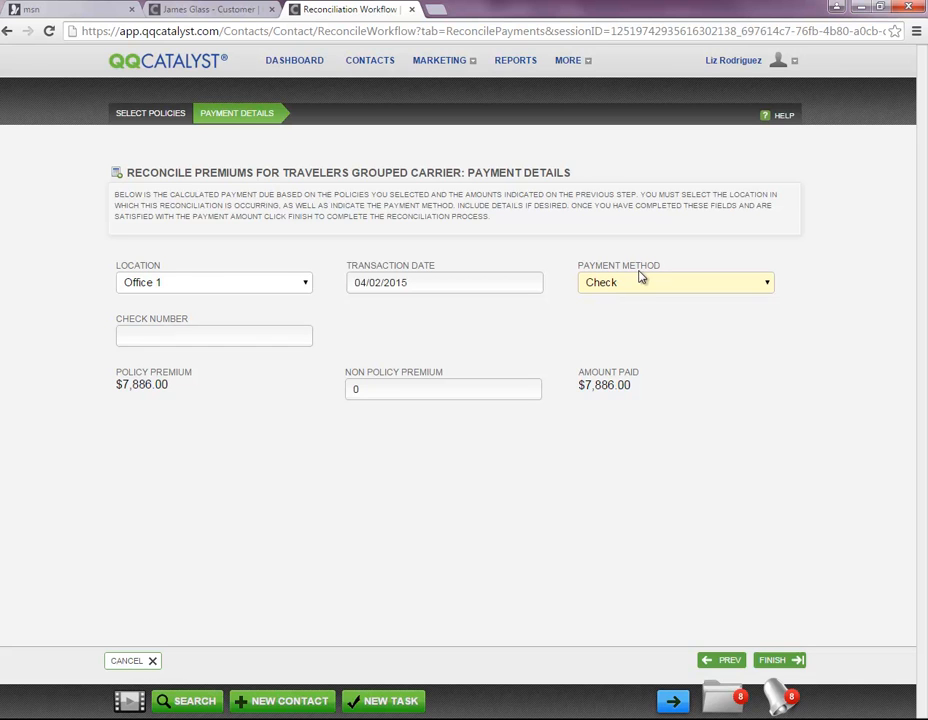
click(174, 333)
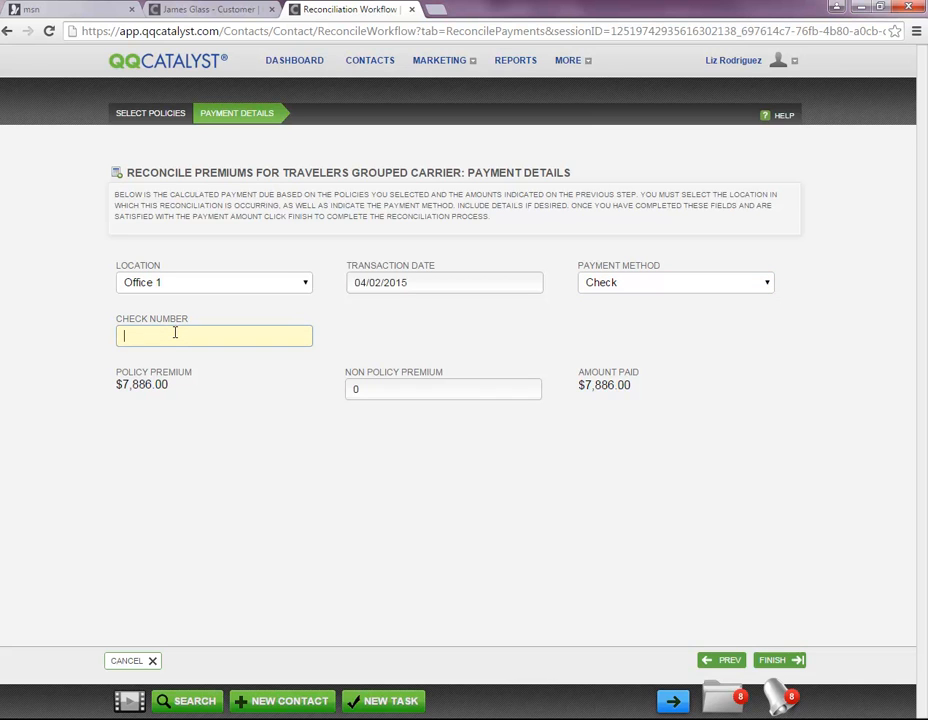
text(1412)
Set the non policy premium to -500.00 in the payment details.
drag(117, 374, 188, 378)
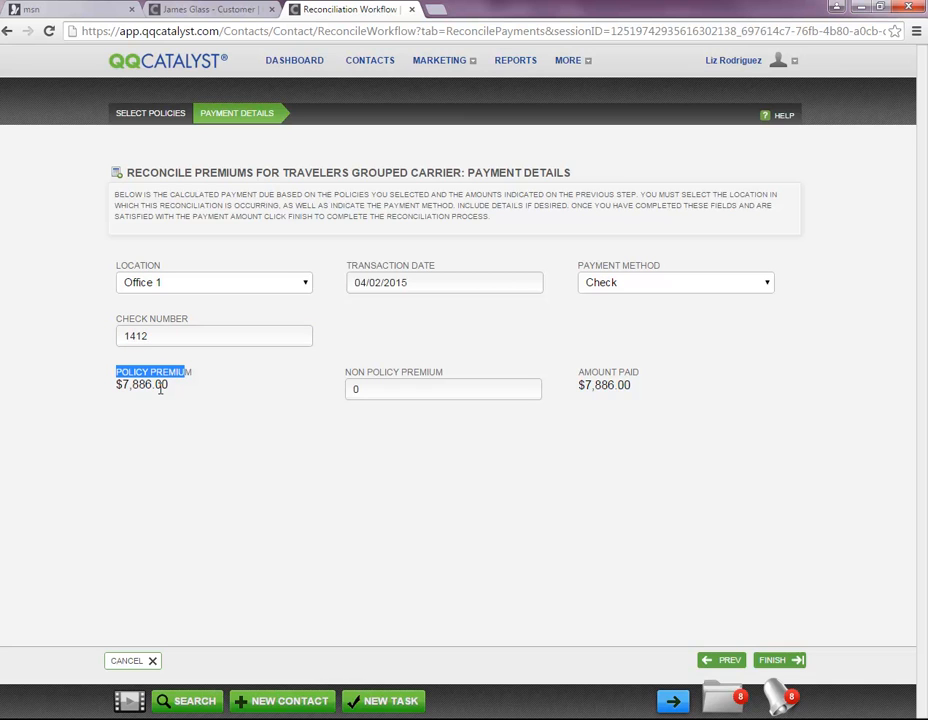
drag(344, 373, 450, 373)
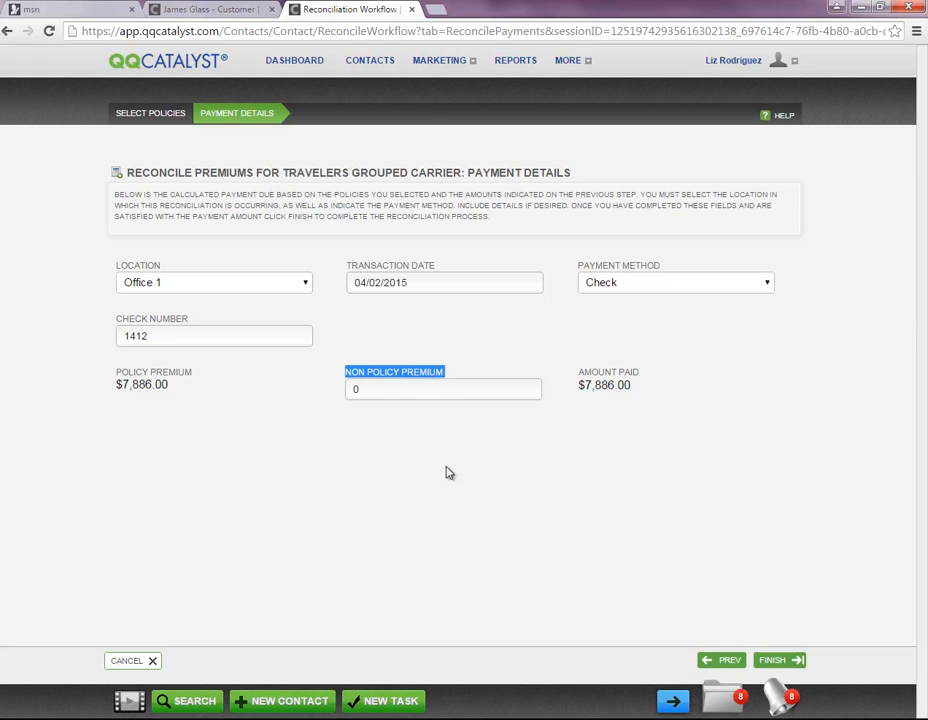
drag(383, 389, 307, 399)
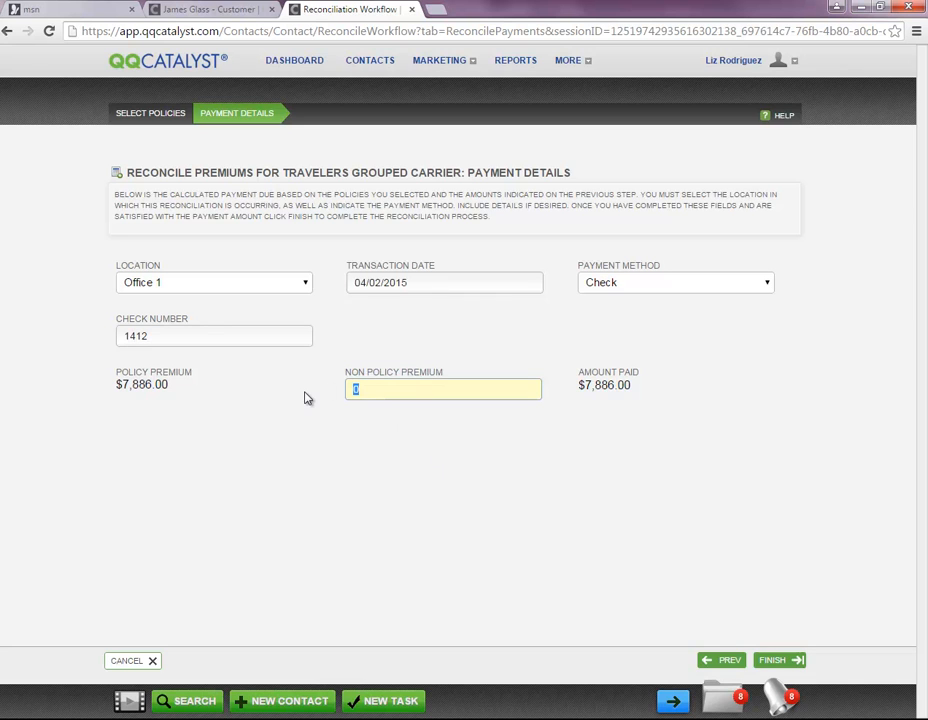
text(-500.00)
key(Tab)
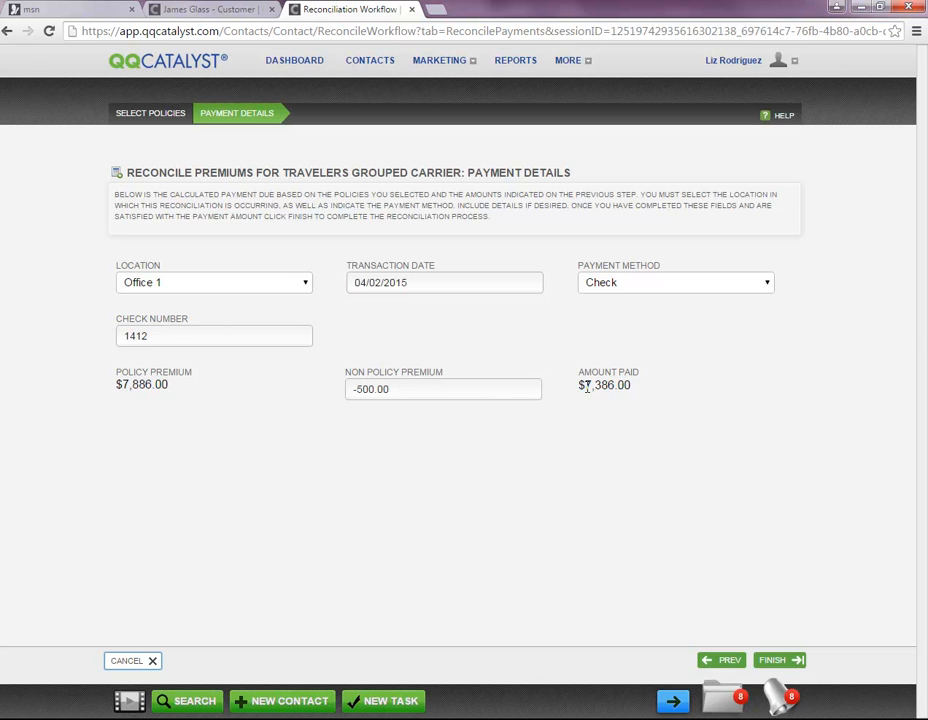
Check the amount paid against the policy premium, then finish the reconciliation and print its reconciliation report.
drag(588, 388, 630, 386)
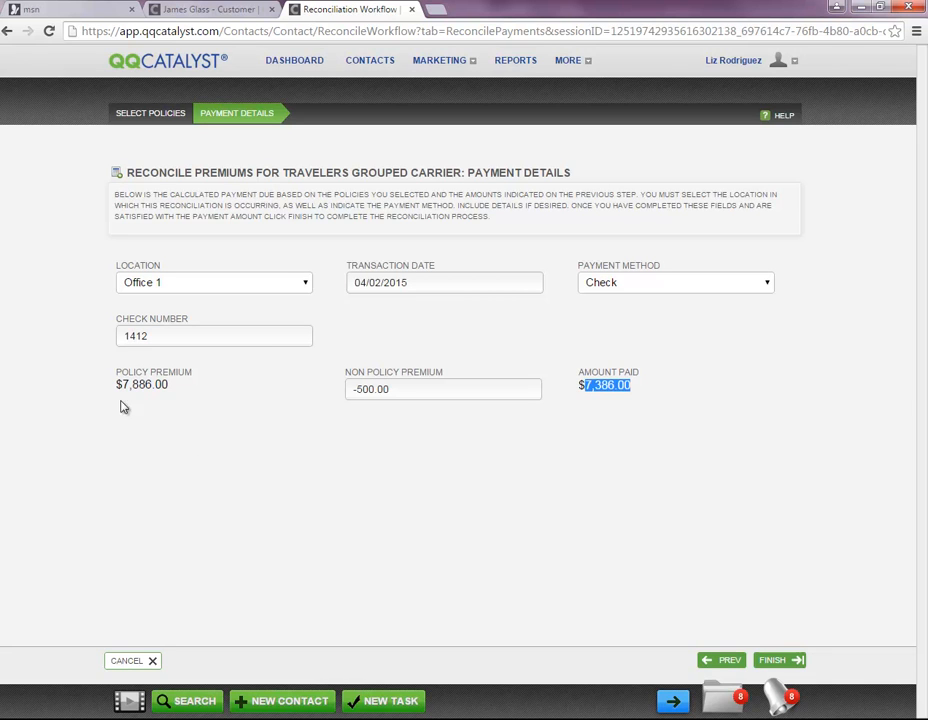
drag(121, 385, 178, 385)
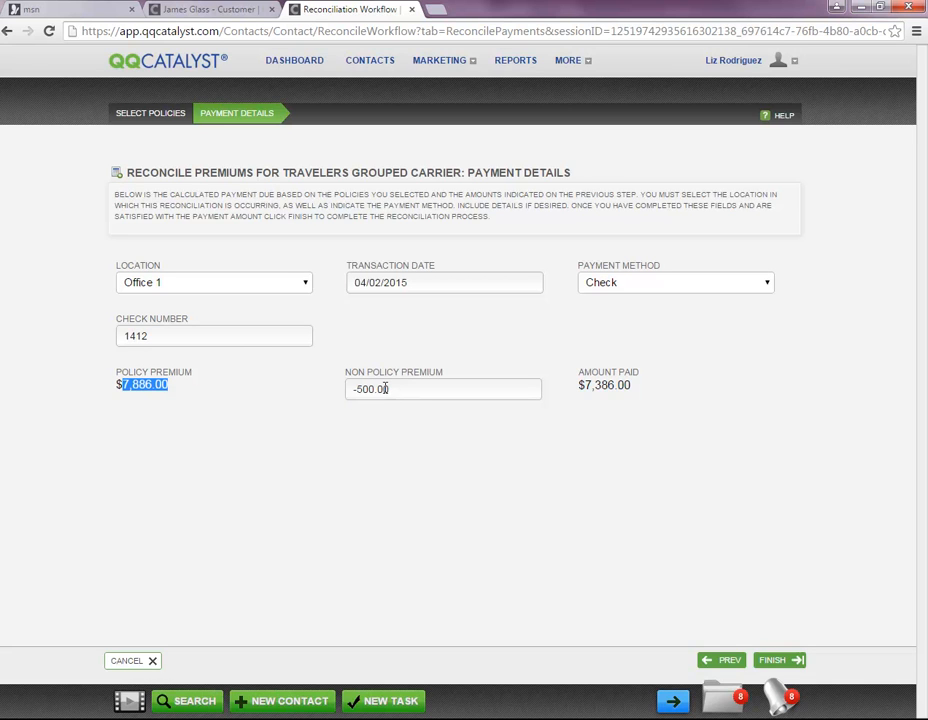
drag(585, 386, 647, 385)
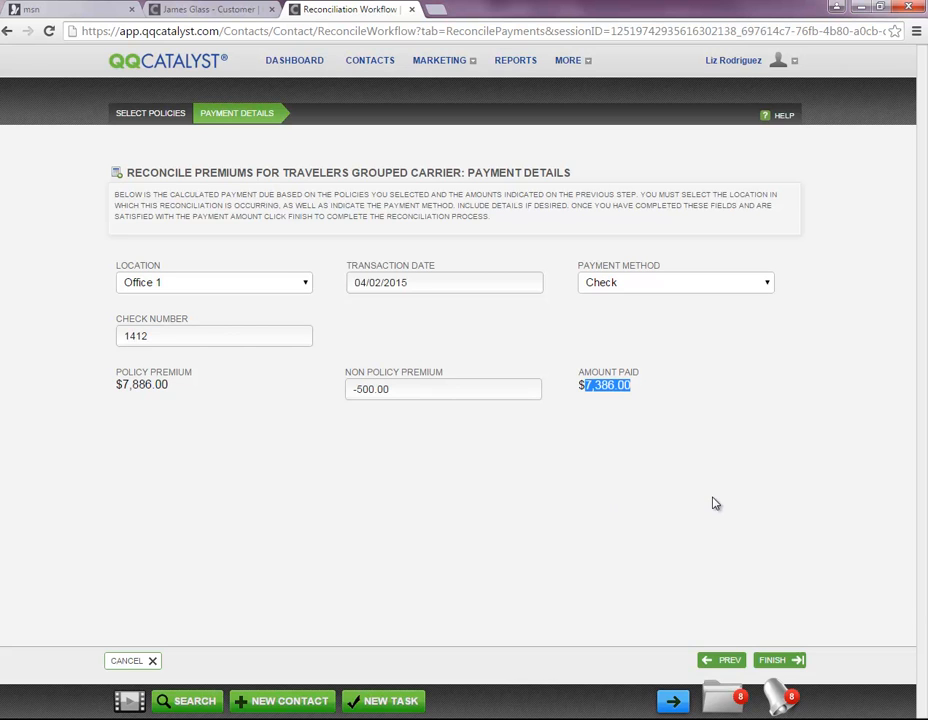
click(771, 662)
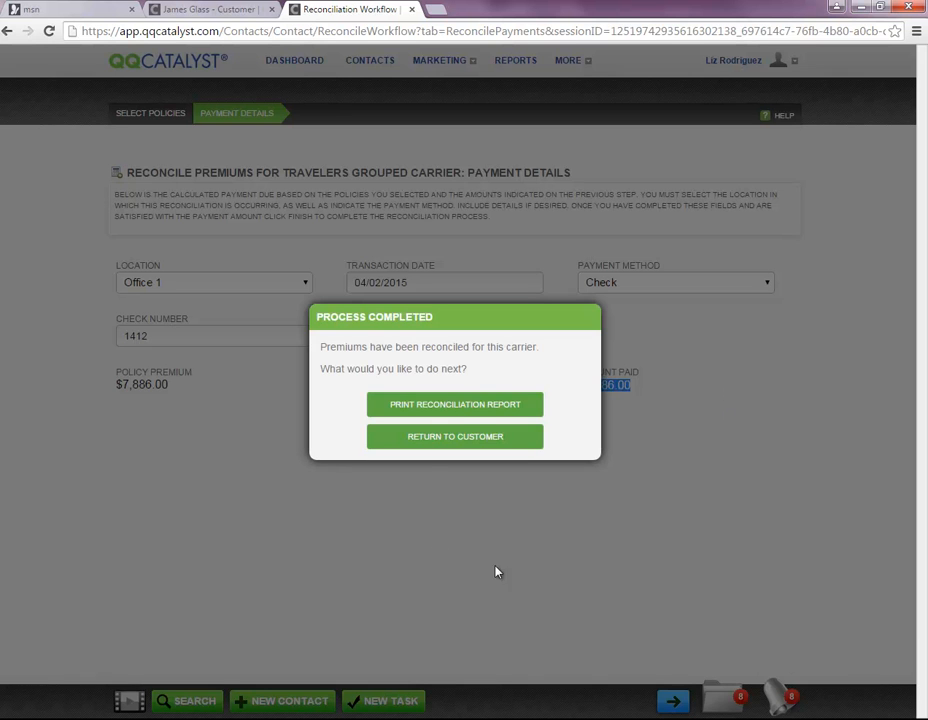
click(459, 408)
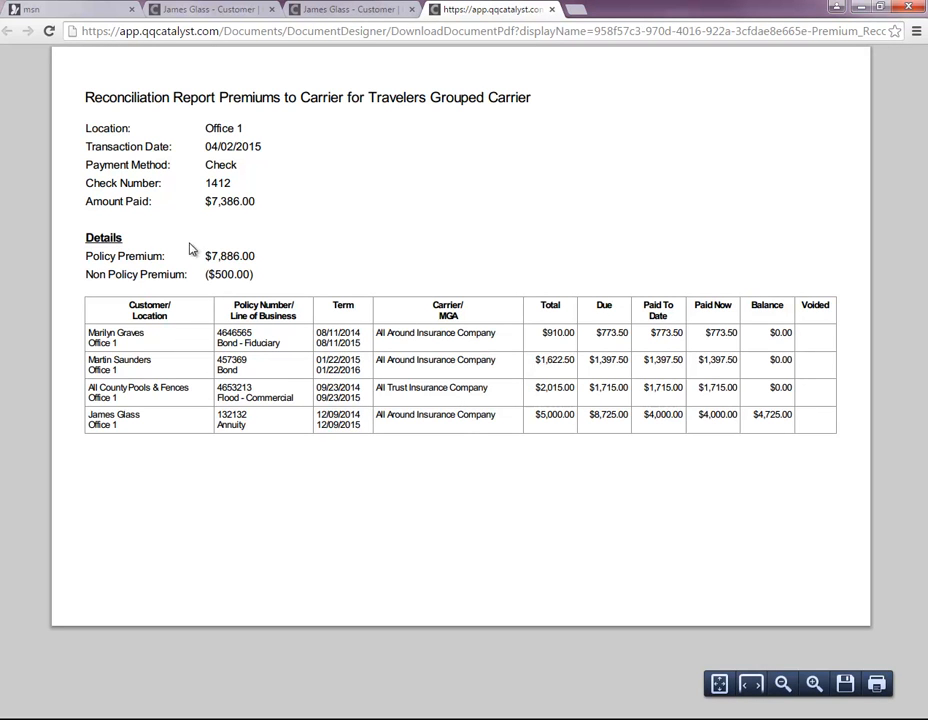
Review the payment method, check number, amount paid and premium details in the reconciliation report, and close it.
drag(205, 165, 238, 165)
mouse_move(205, 183)
mouse_down()
mouse_move(242, 185)
mouse_move(232, 201)
mouse_move(204, 201)
mouse_up()
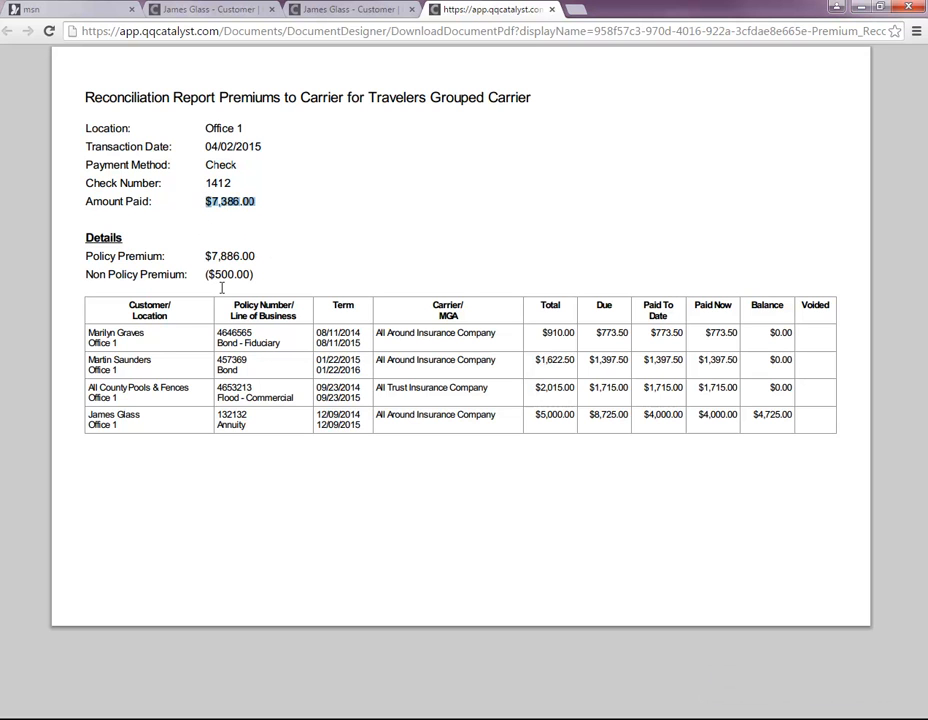
drag(210, 256, 259, 256)
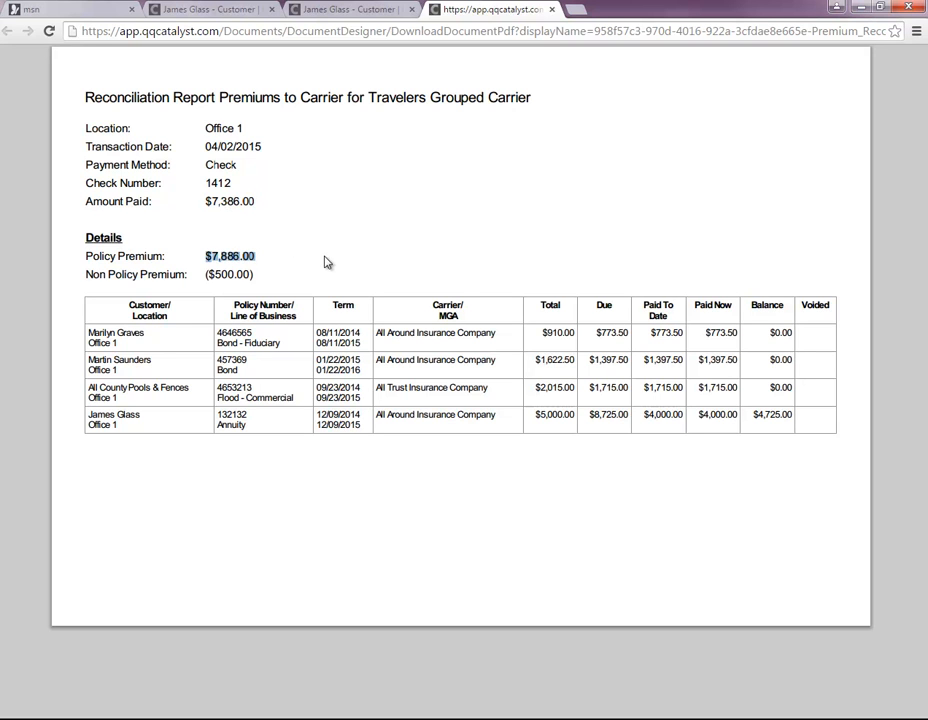
drag(206, 275, 266, 281)
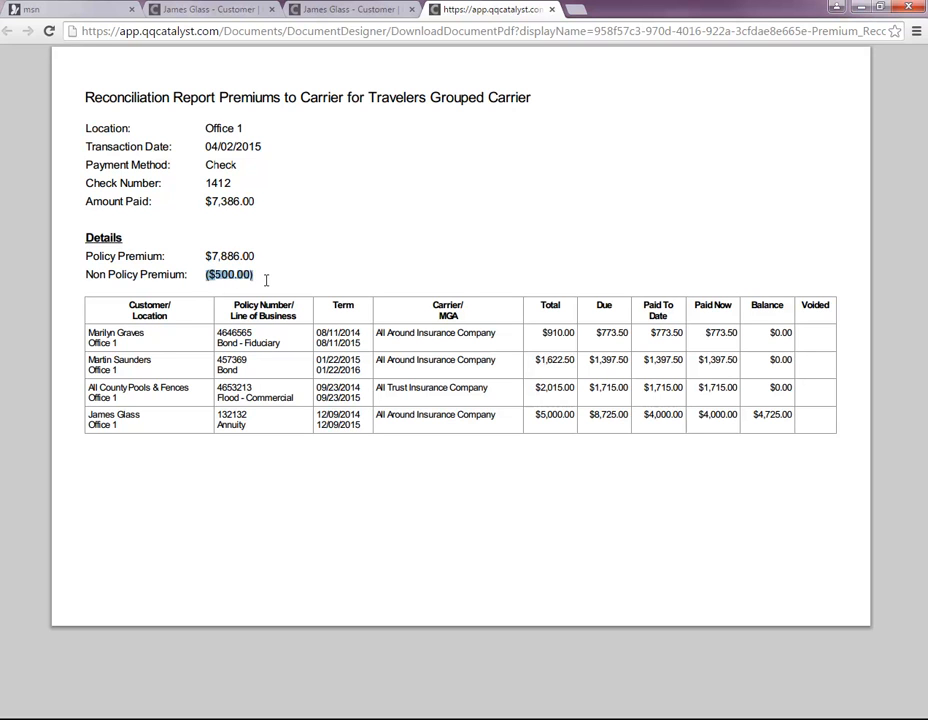
click(212, 201)
drag(212, 201, 262, 203)
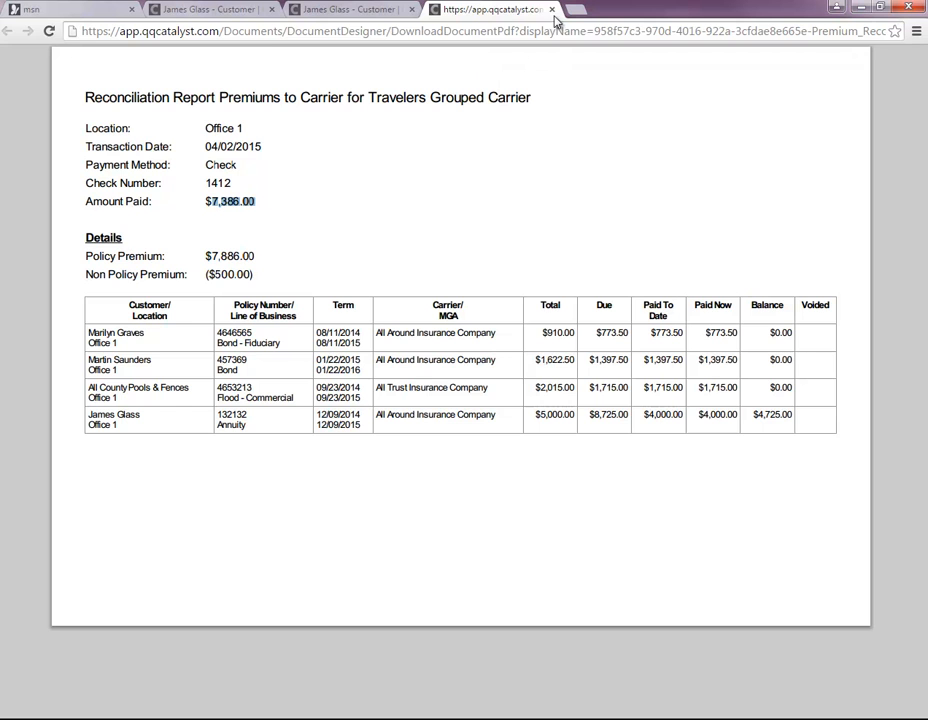
click(551, 9)
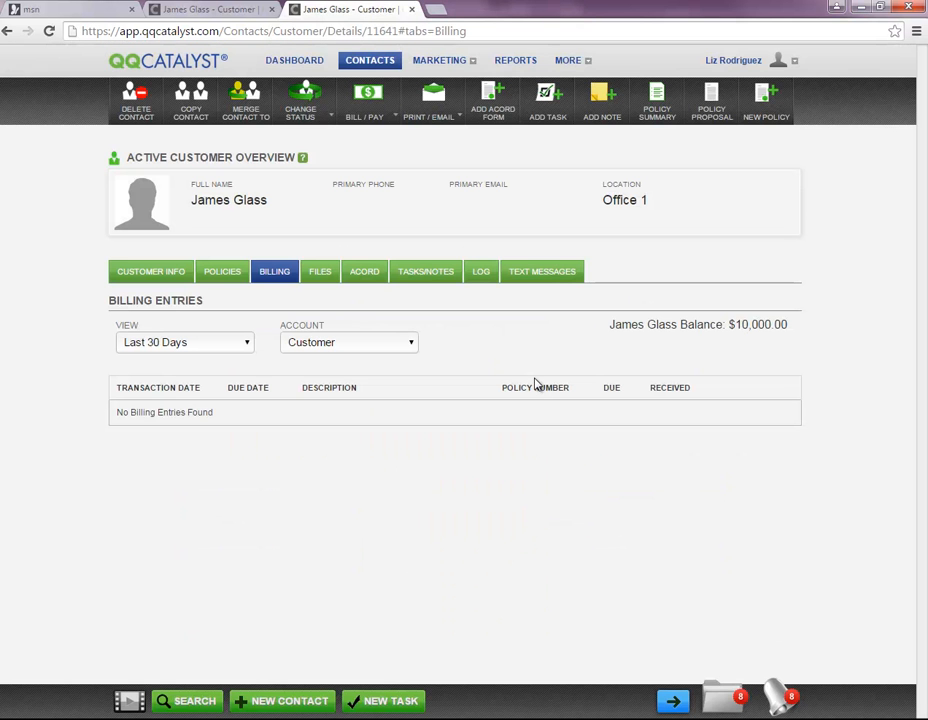
Show all of the customer's Carrier Premium billing entries and view the reconciliation behind the 04/02/2015 premium payment.
click(301, 346)
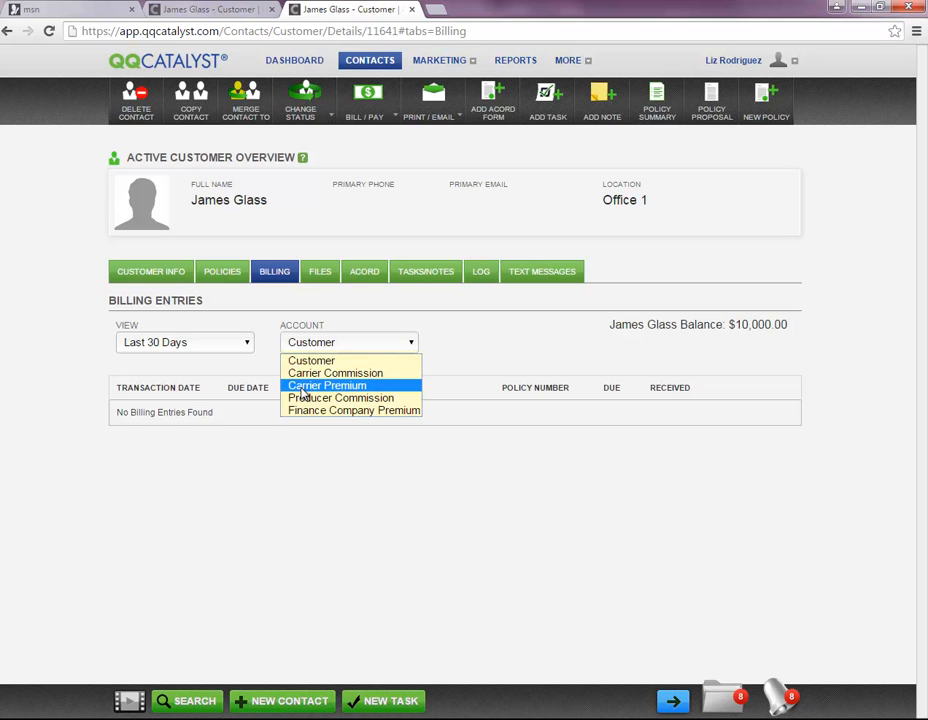
click(302, 388)
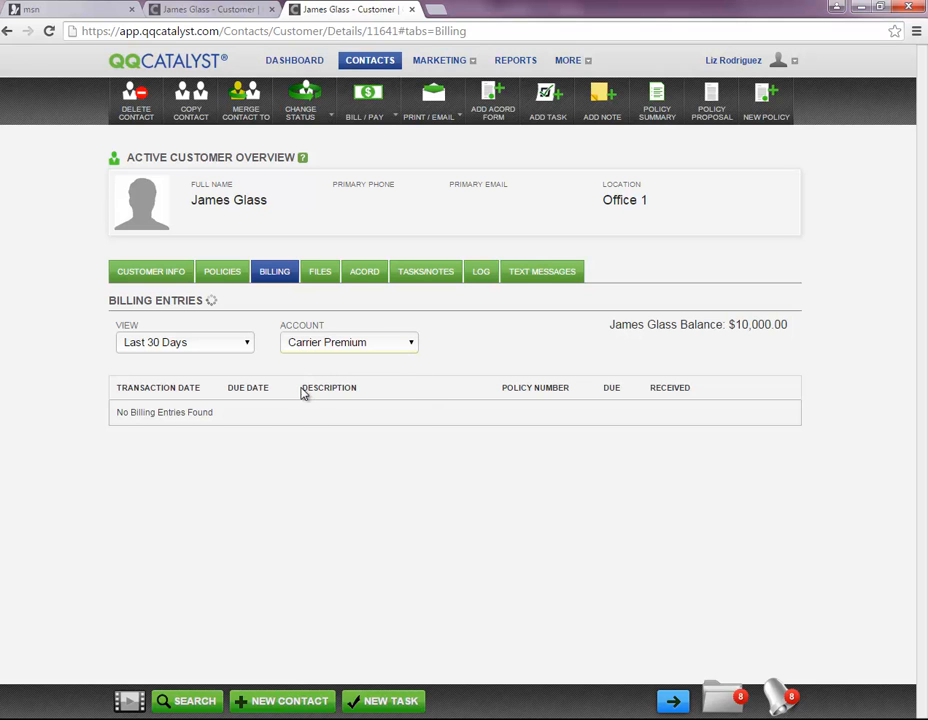
click(223, 343)
click(180, 398)
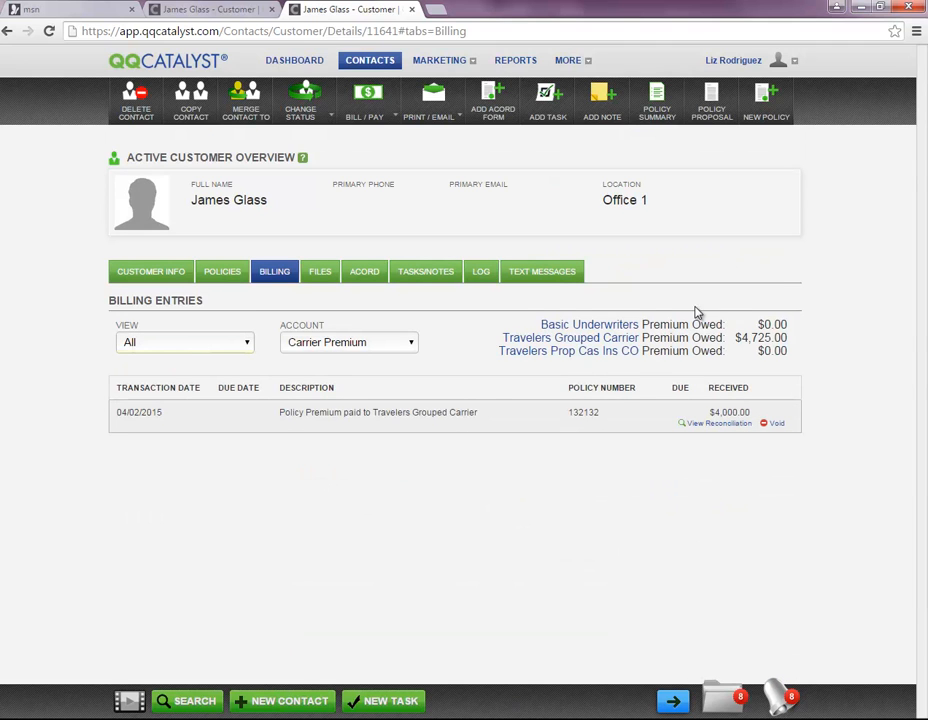
click(718, 423)
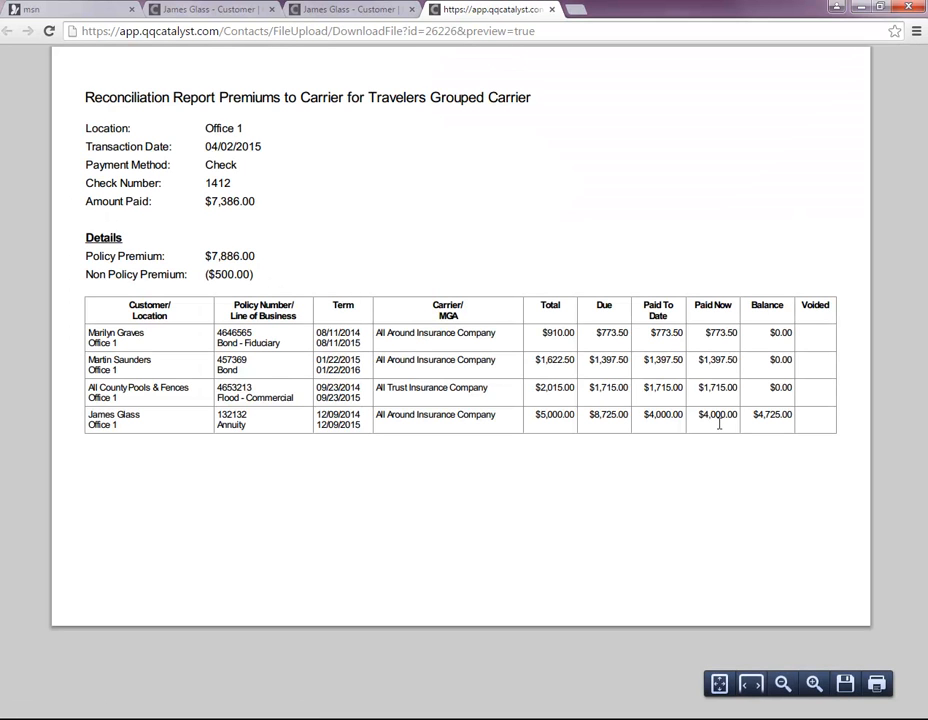
click(552, 9)
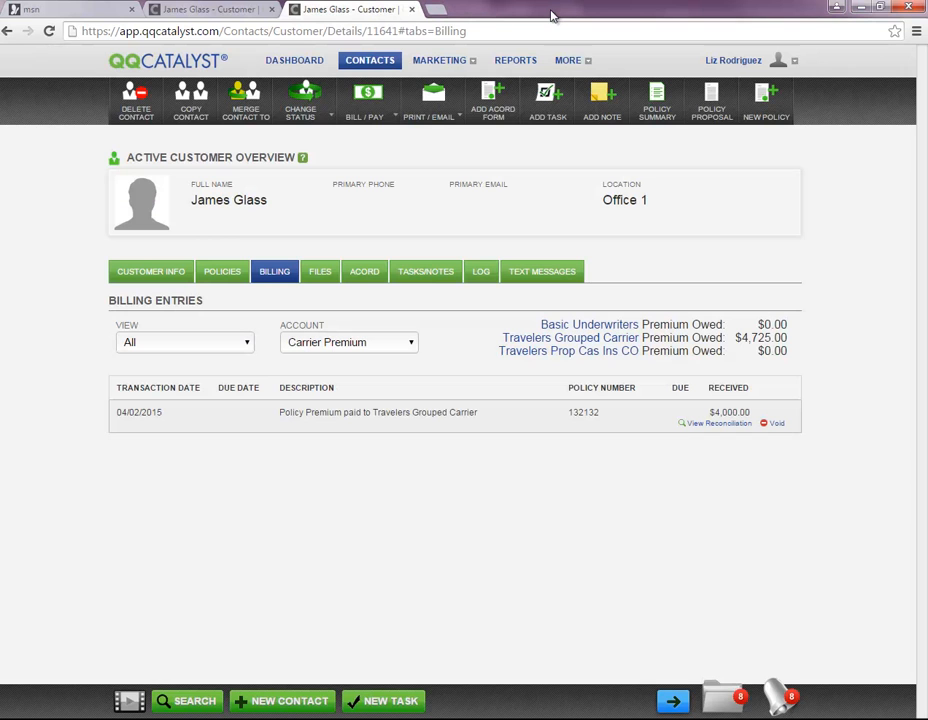
Open the record of the MGA Allrisks Insurance Brokers from the recently accessed contacts.
click(369, 62)
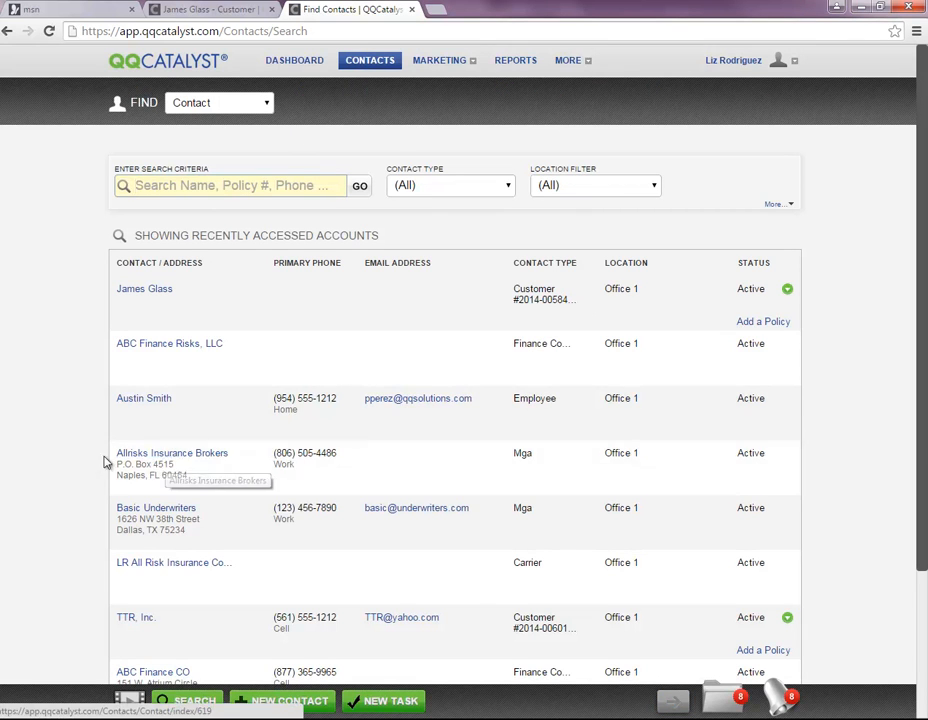
click(137, 461)
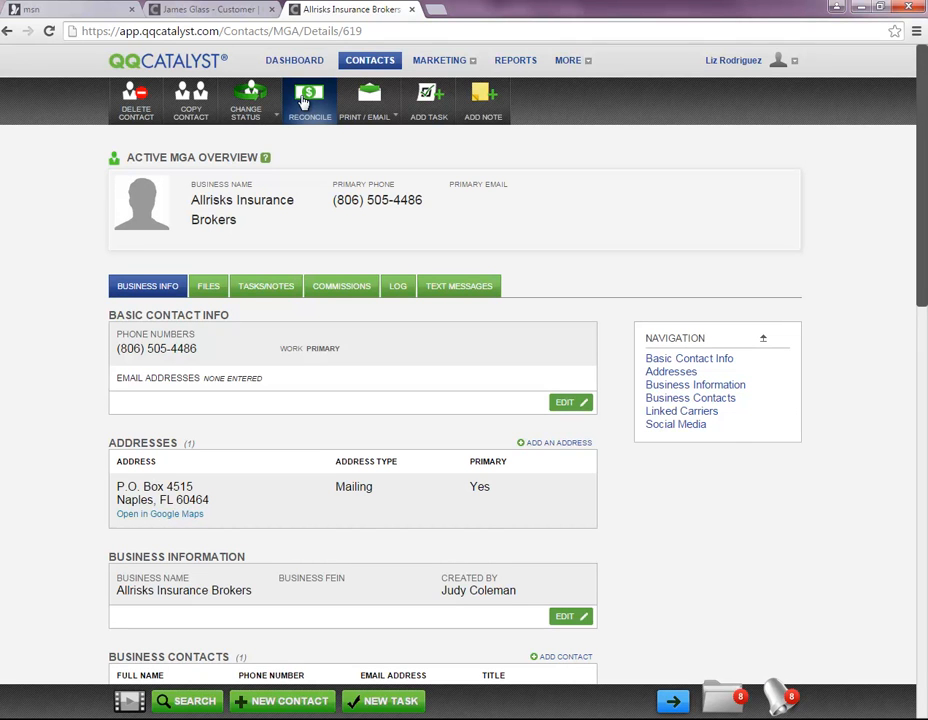
Start a reconciliation for Allrisks Insurance Brokers with the type of the agency paying the MGA's premiums, and continue to policy selection.
click(303, 100)
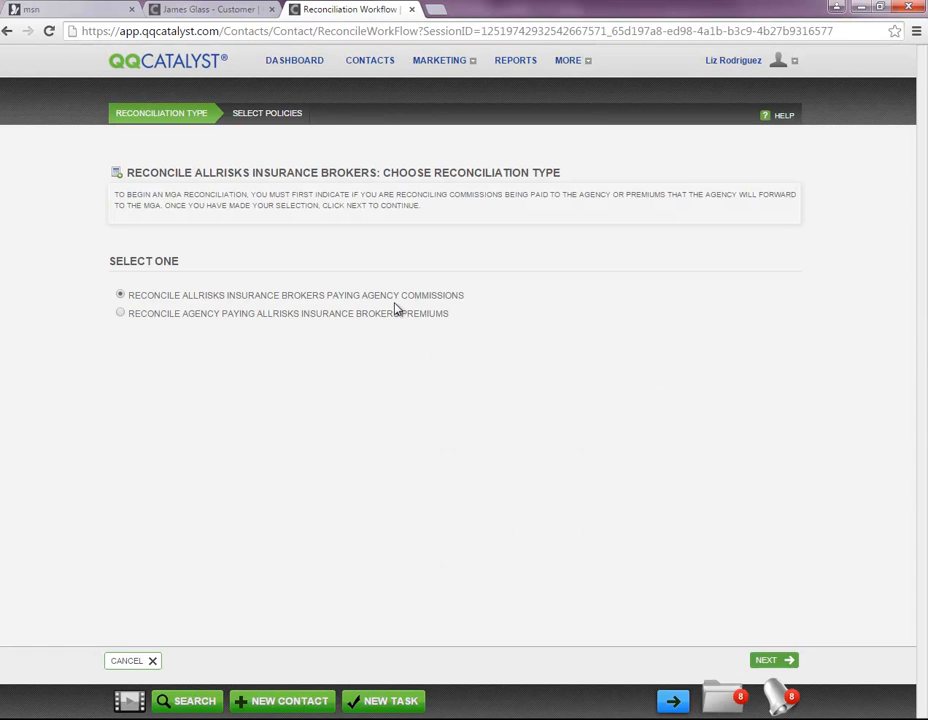
drag(367, 298, 455, 301)
drag(357, 314, 449, 314)
click(121, 314)
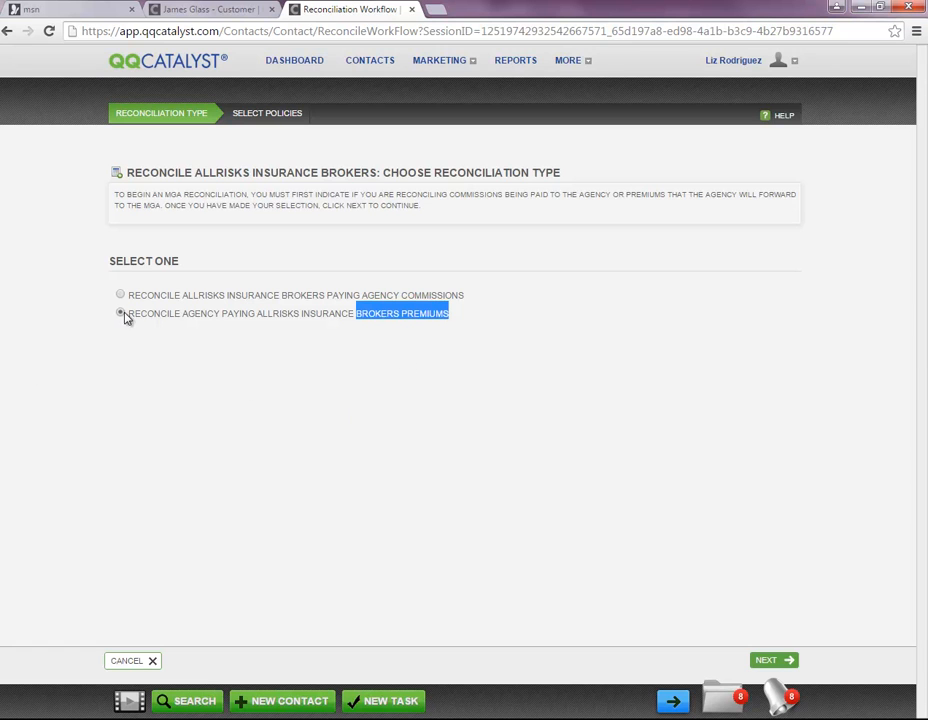
click(789, 662)
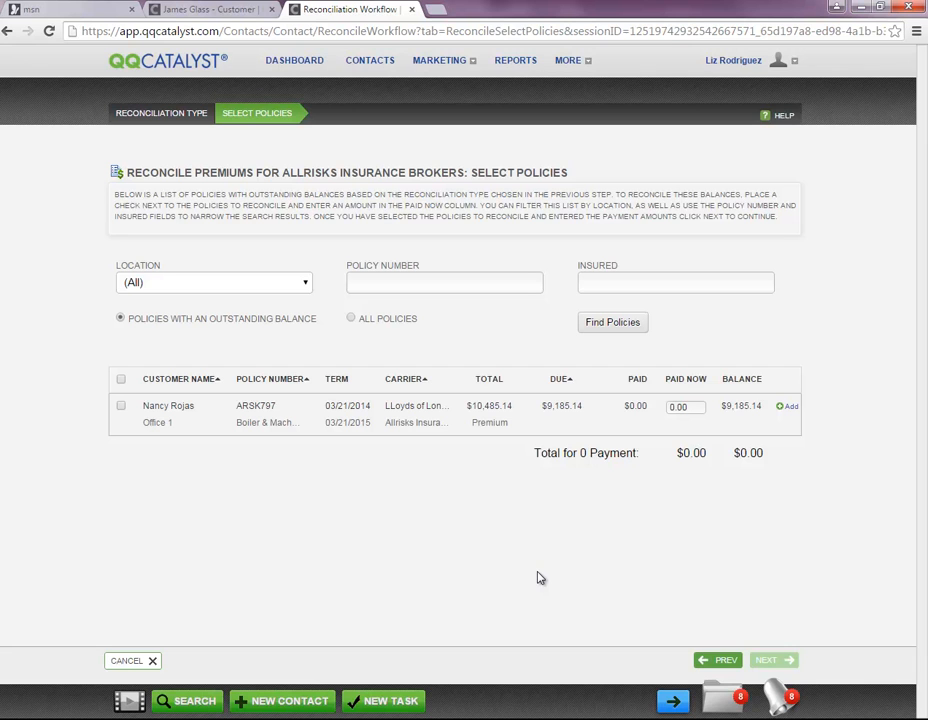
Select the outstanding Boiler & Machinery policy for reconciliation and set its payment method to Check with check number 454.
click(121, 407)
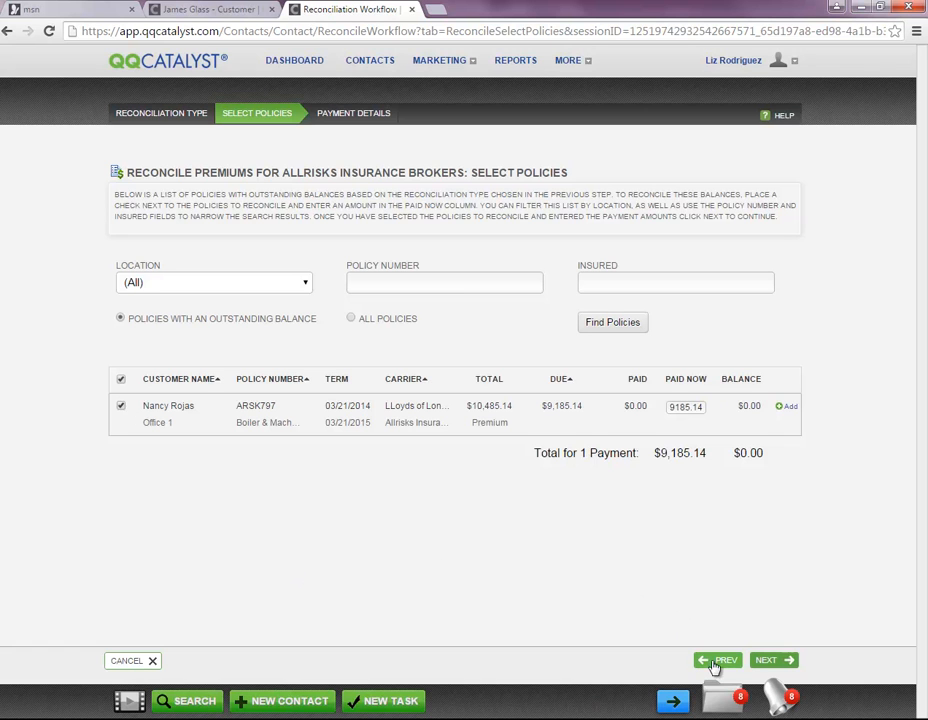
click(766, 661)
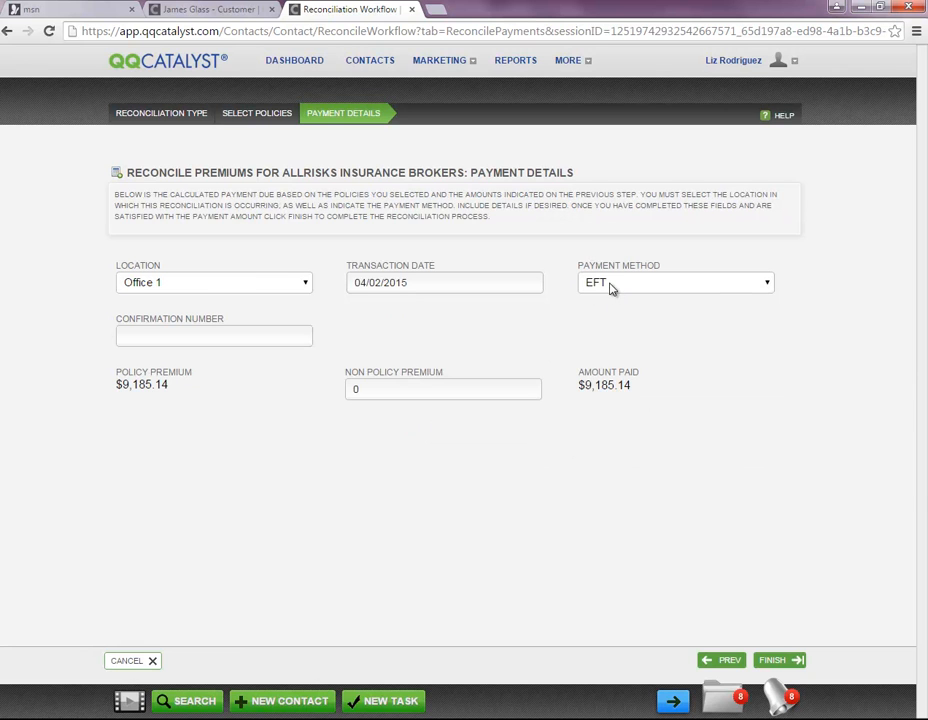
click(611, 288)
click(601, 314)
click(300, 342)
text(454)
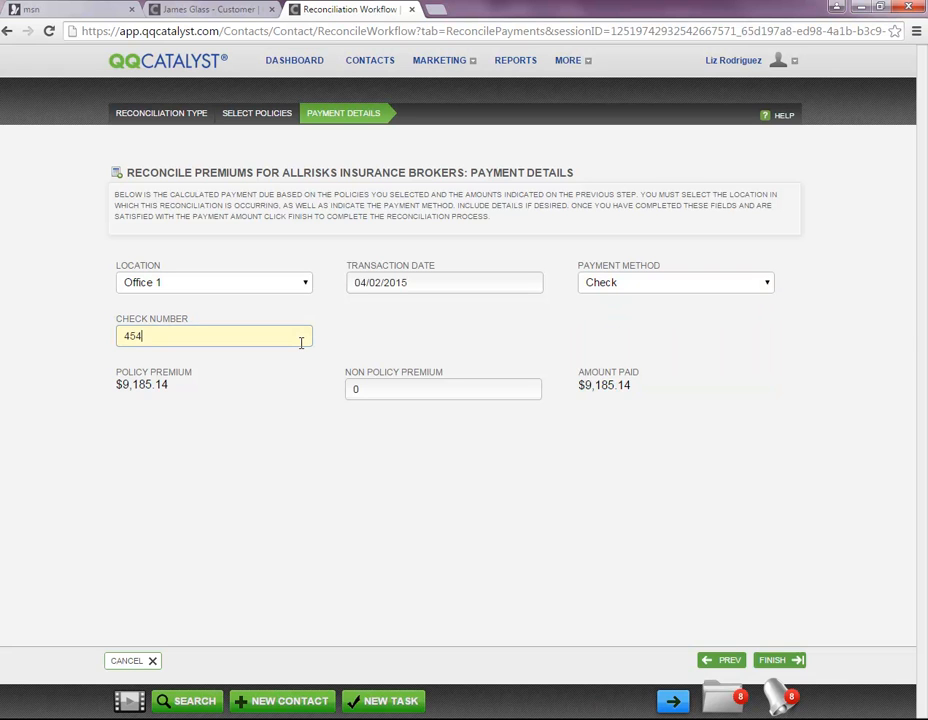
Finish the MGA premium reconciliation, print its reconciliation report, and close the report after reviewing it.
click(781, 662)
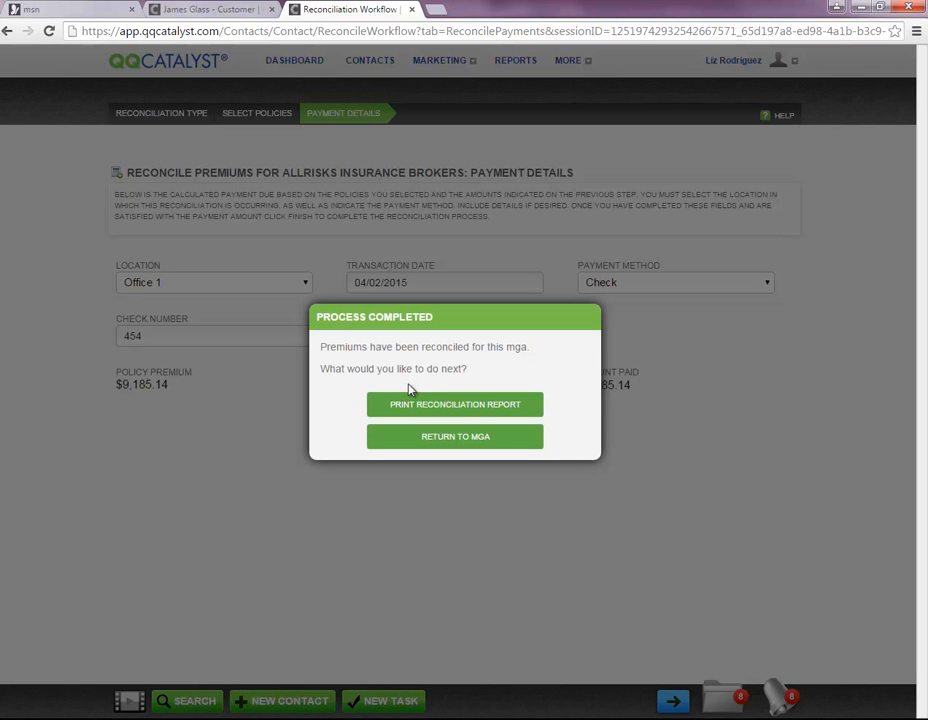
click(483, 404)
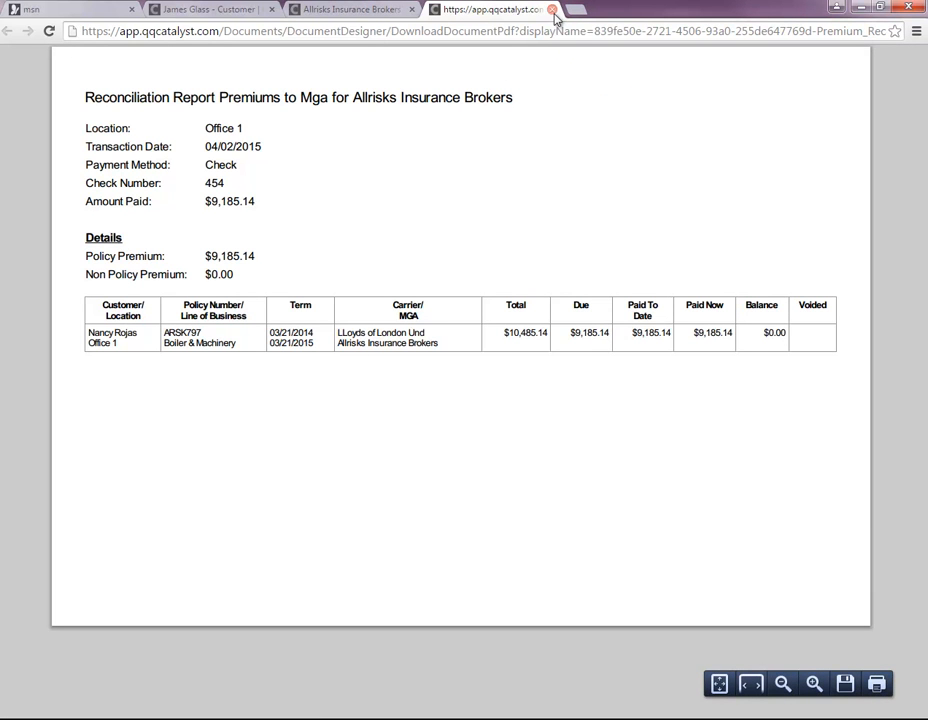
click(552, 10)
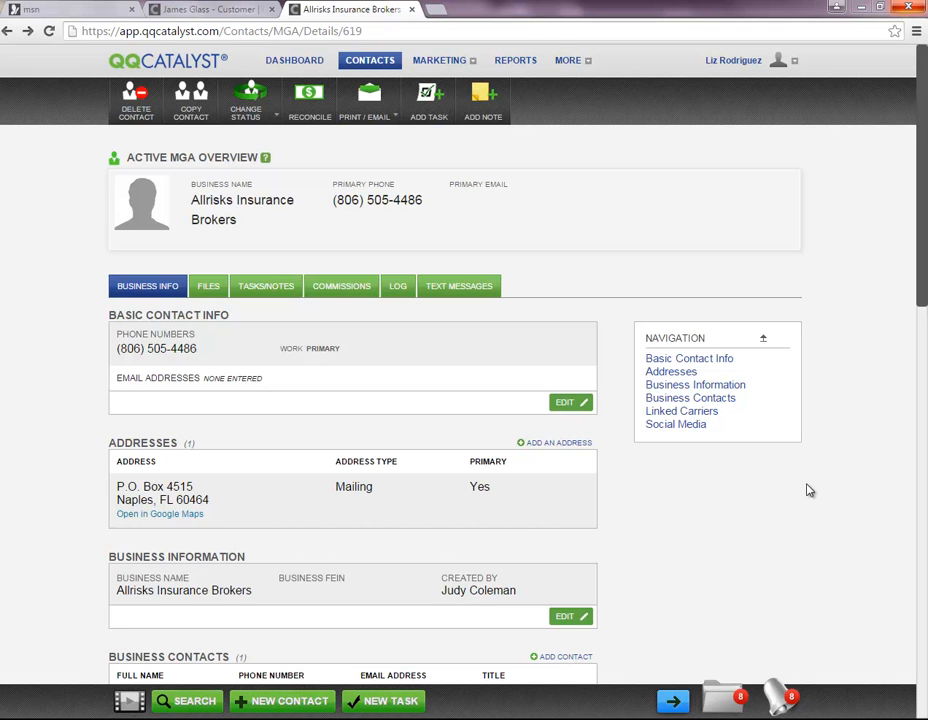
Find the Daily Closeout report in the standard report library by searching for "daily", and open its run settings.
click(516, 61)
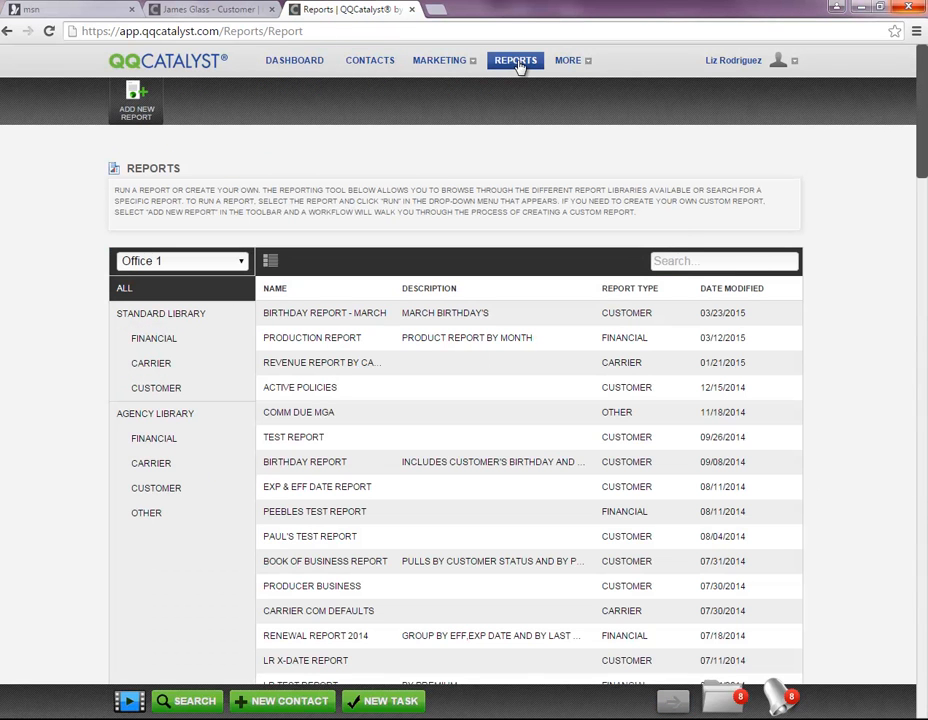
click(705, 261)
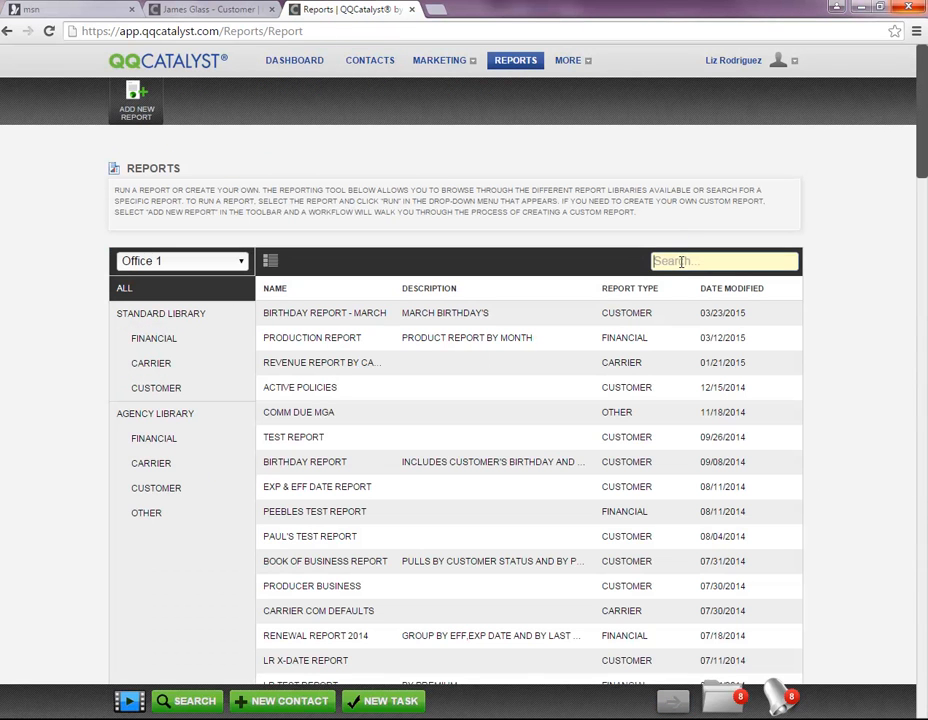
click(141, 316)
click(675, 261)
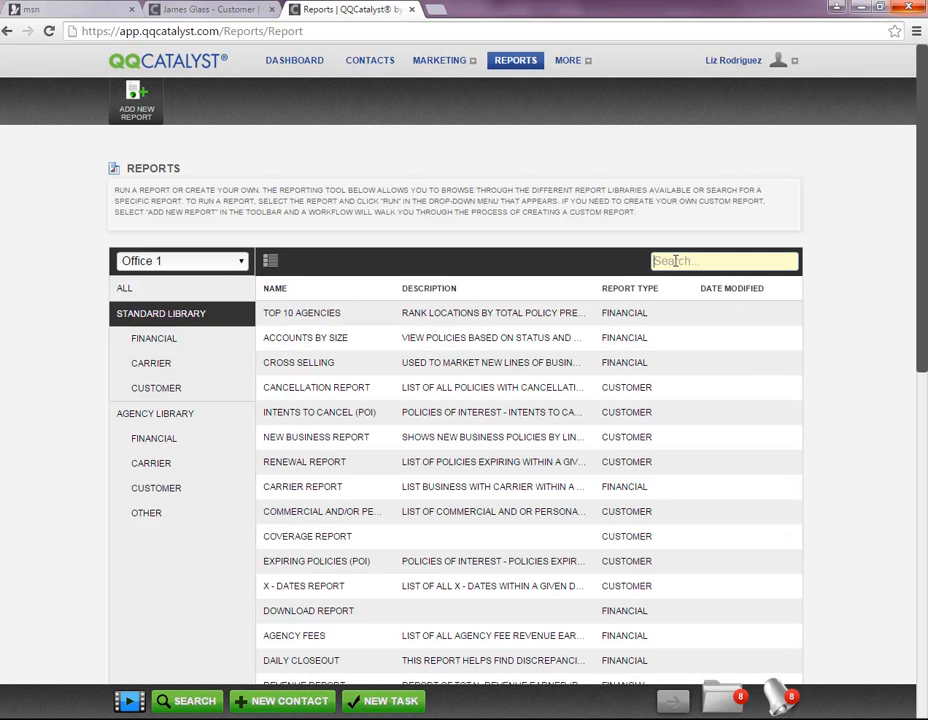
text(daily)
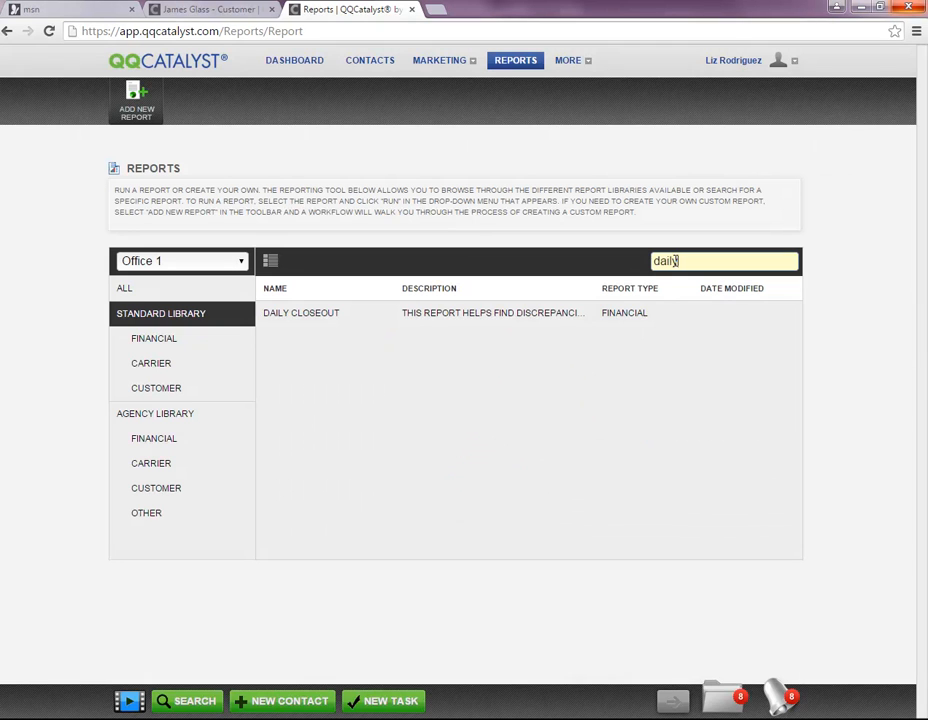
click(455, 316)
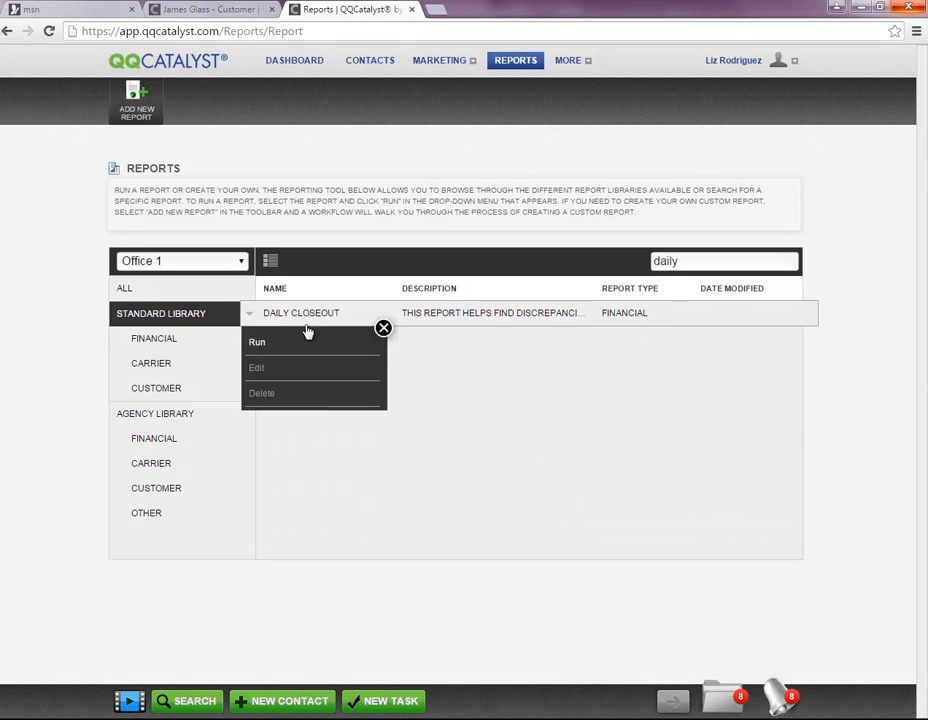
click(270, 349)
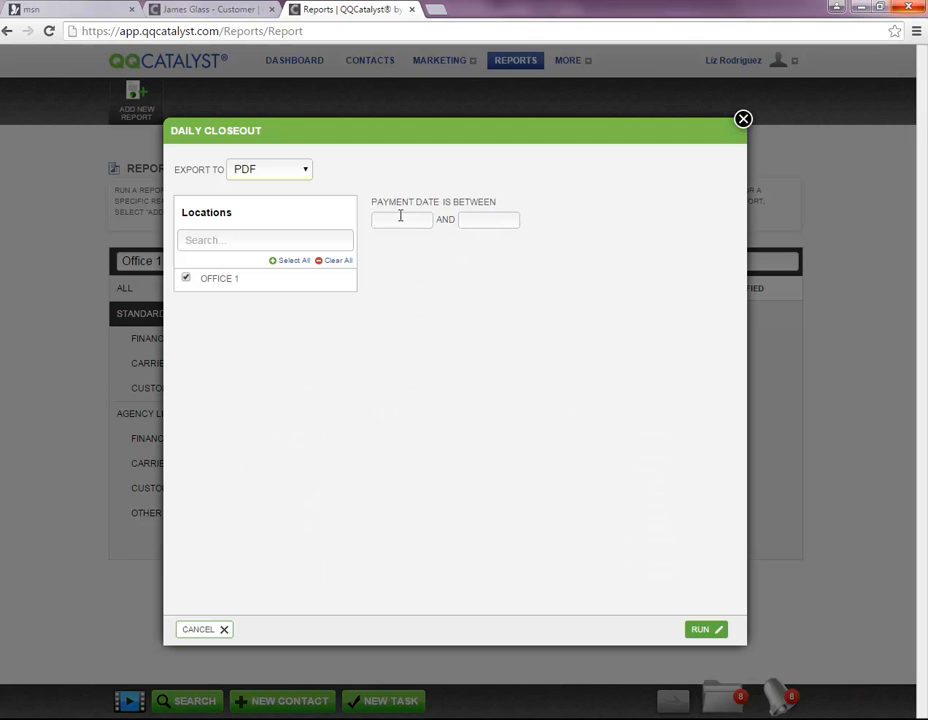
Run the Daily Closeout report for payment dates between 01/01/2015 and 04/30/2015, then review and close it.
click(401, 218)
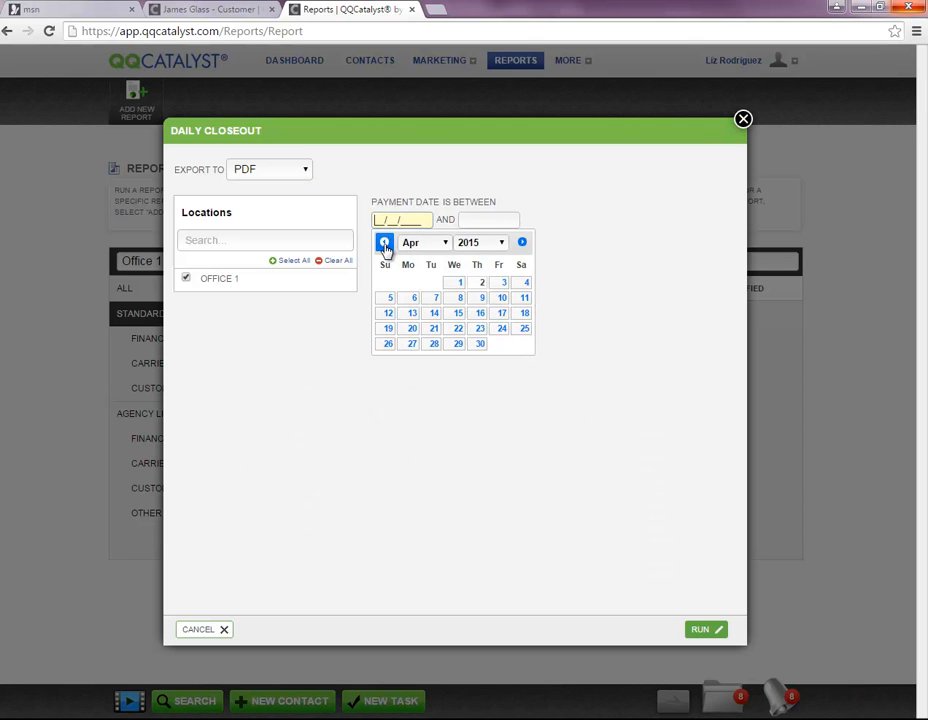
click(384, 243)
click(384, 243)
click(384, 243)
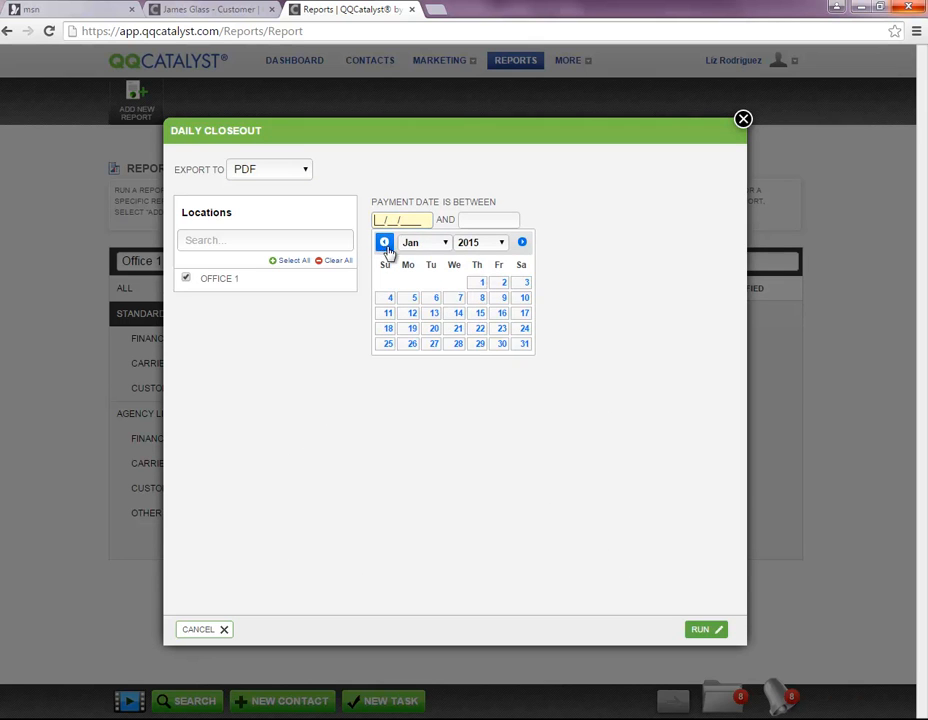
click(478, 283)
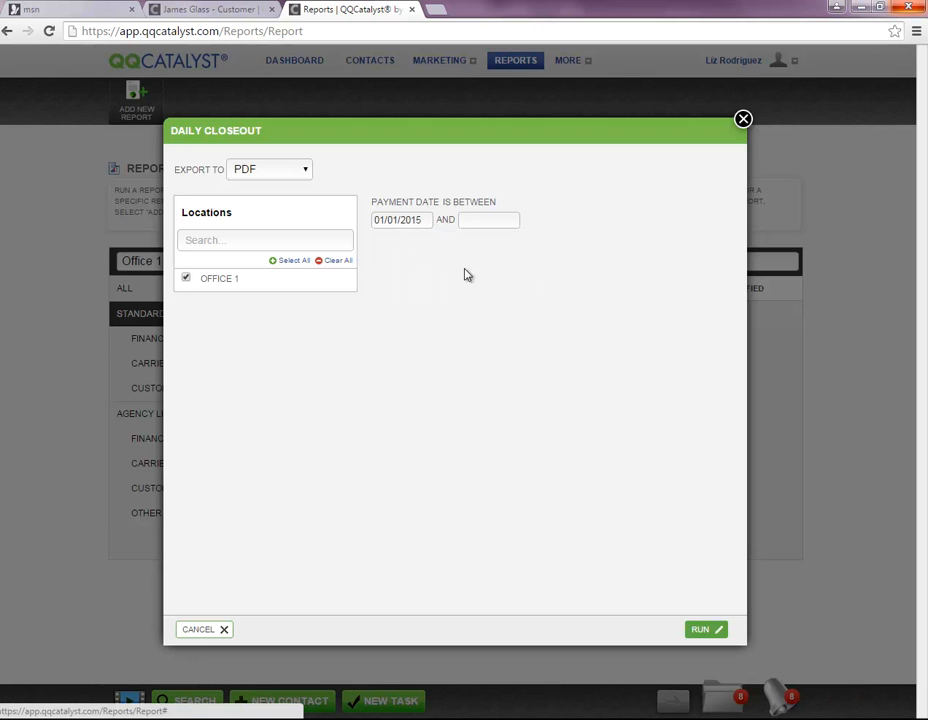
click(468, 219)
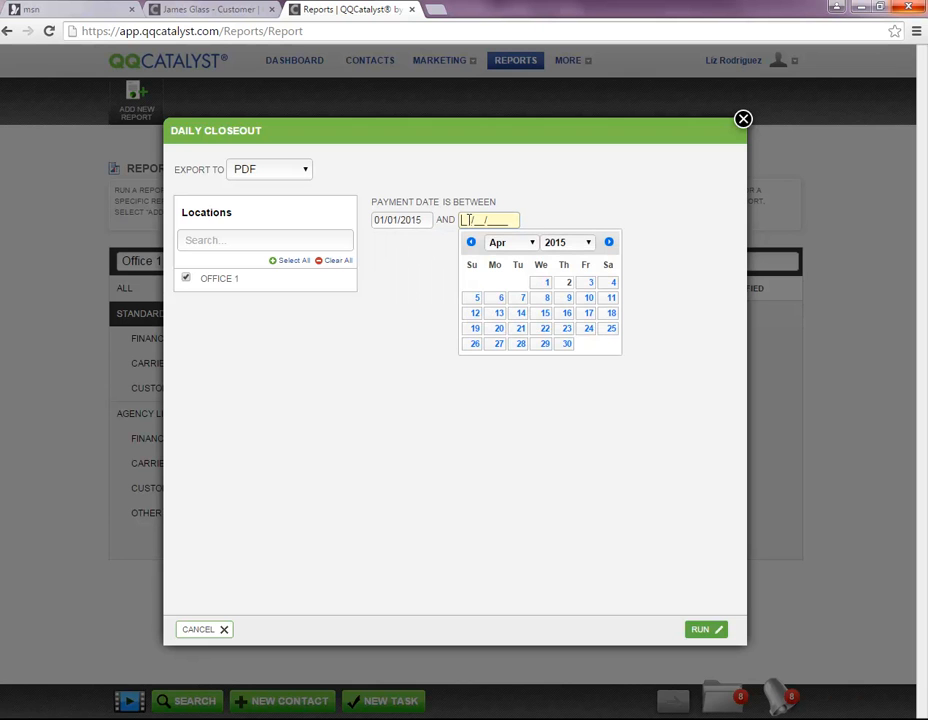
click(567, 343)
click(699, 629)
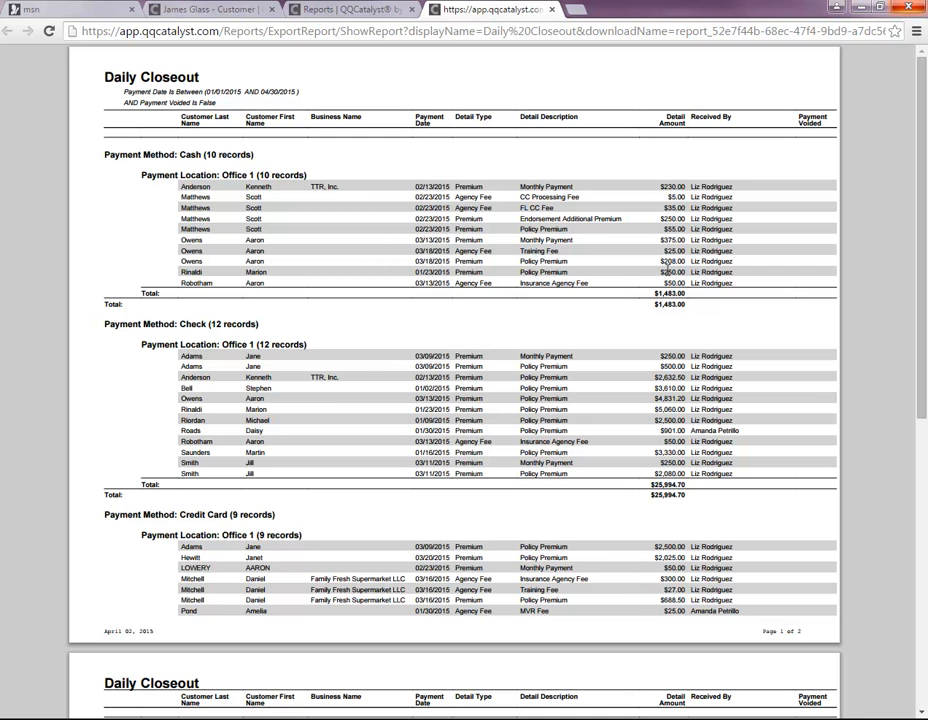
click(551, 9)
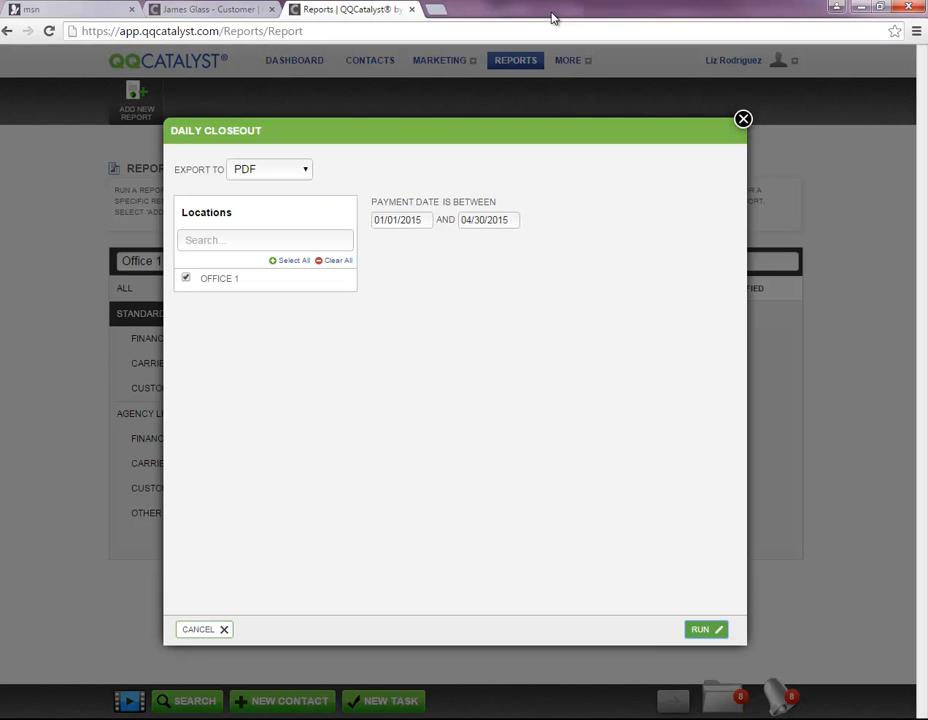
click(743, 119)
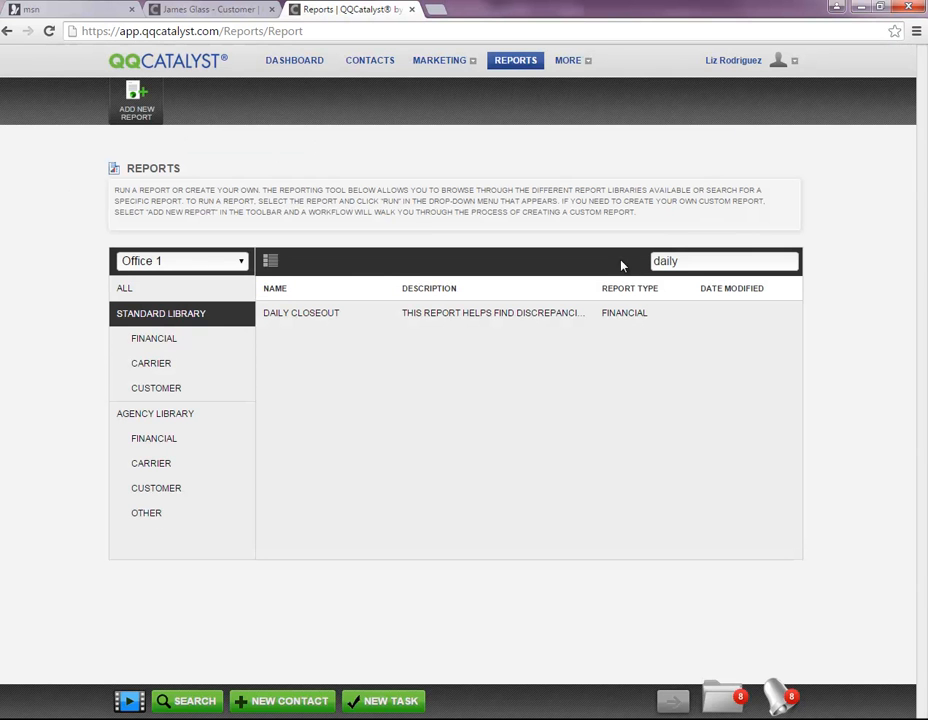
Search the standard reports for "carr" and run the Carrier Payable report as a PDF for Office 1.
click(684, 262)
drag(684, 262, 618, 270)
text(carr)
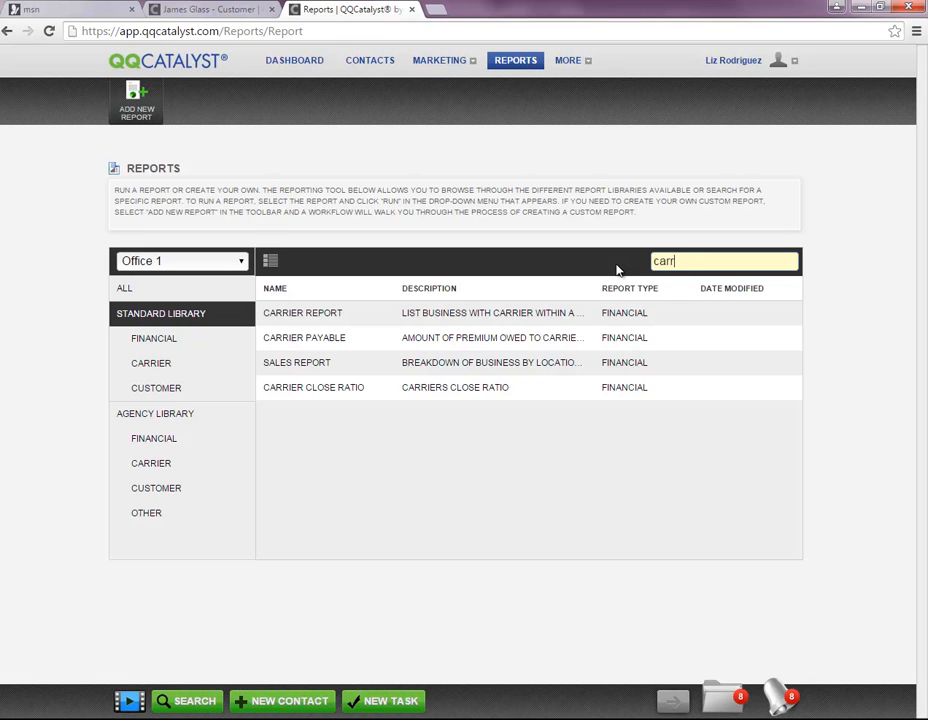
click(318, 345)
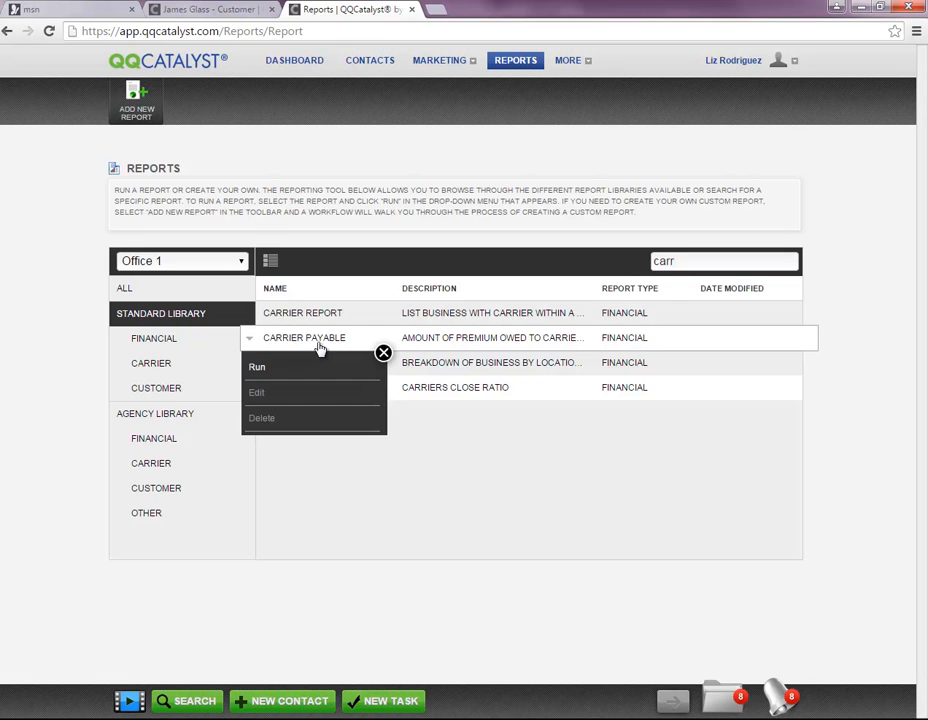
click(271, 372)
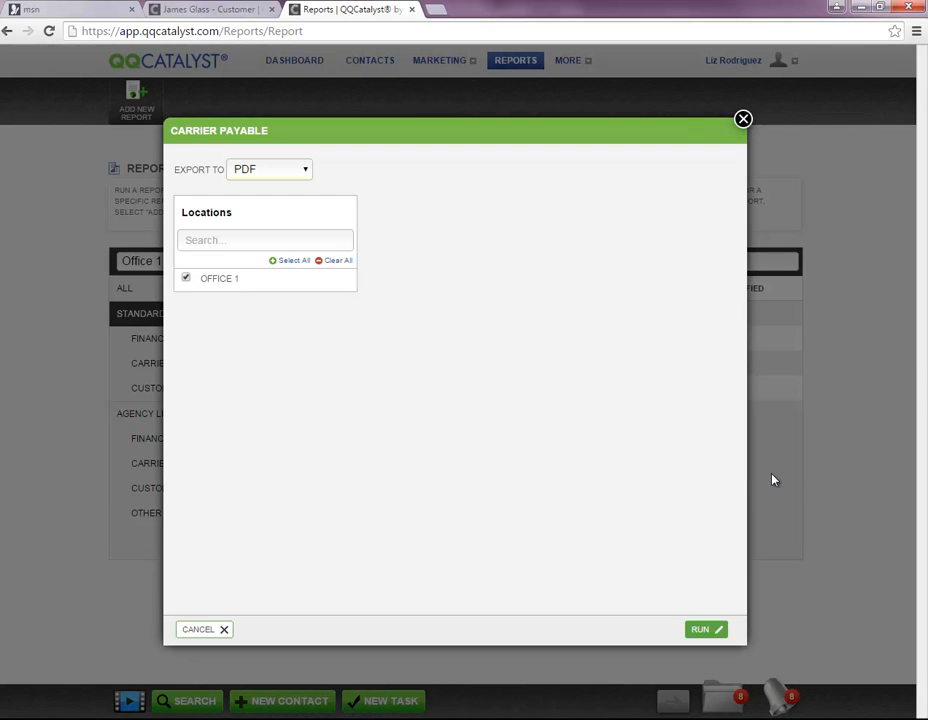
click(704, 630)
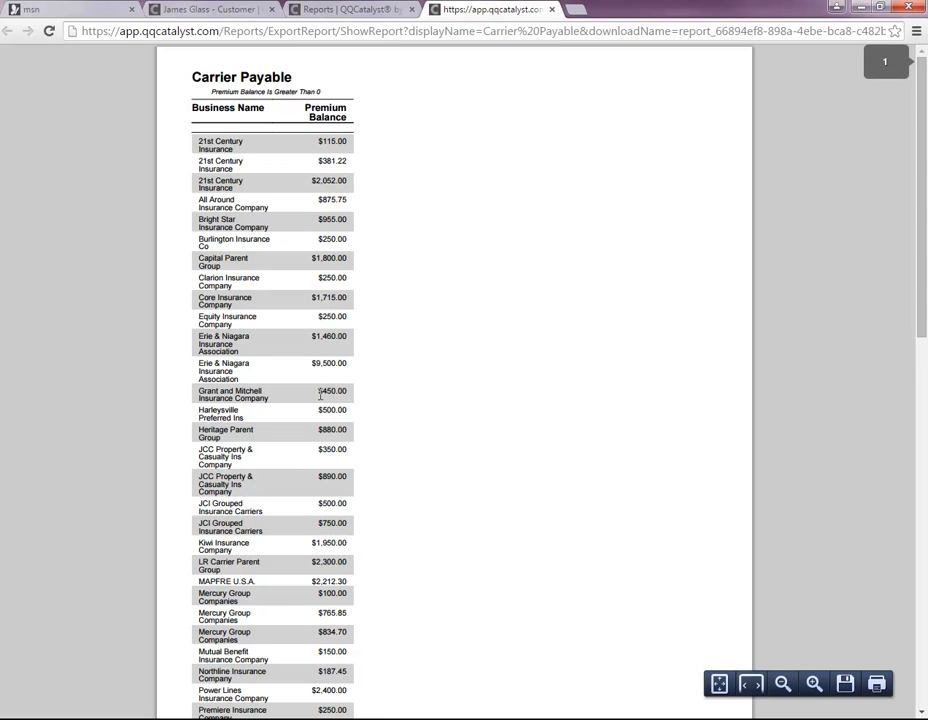
Review the premium balance owed to each carrier in the Carrier Payable report, and close the report and its run settings.
scroll(320, 396, down, 3)
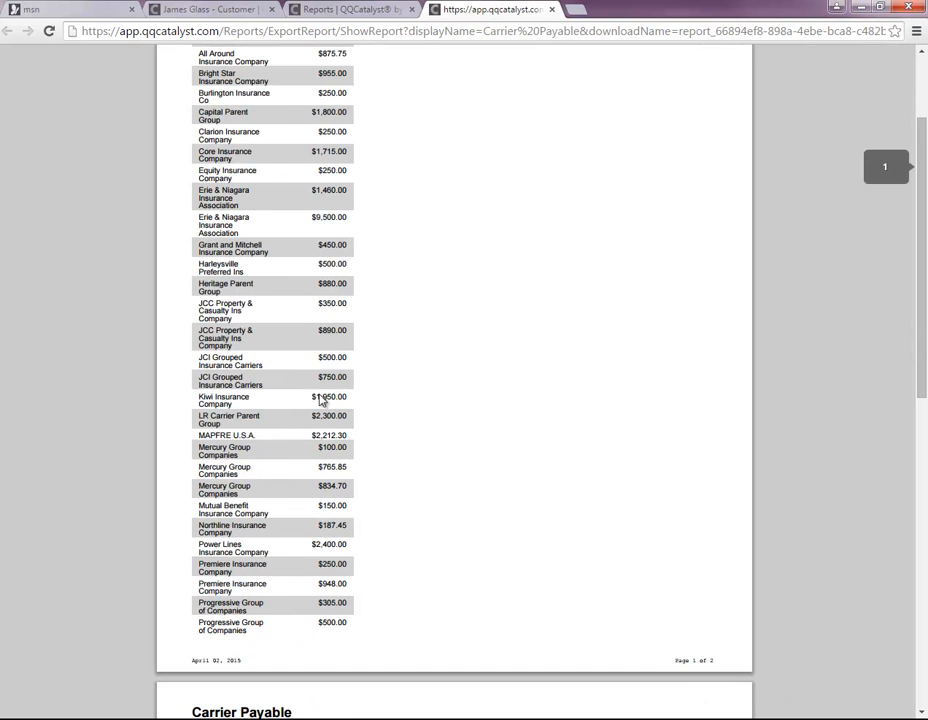
scroll(320, 398, up, 3)
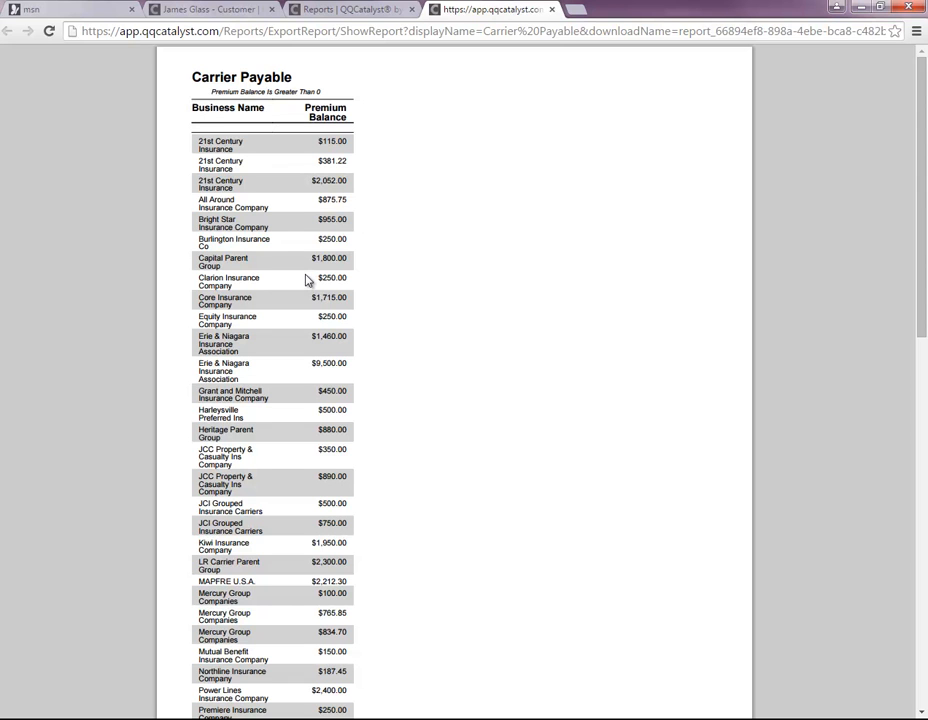
click(551, 10)
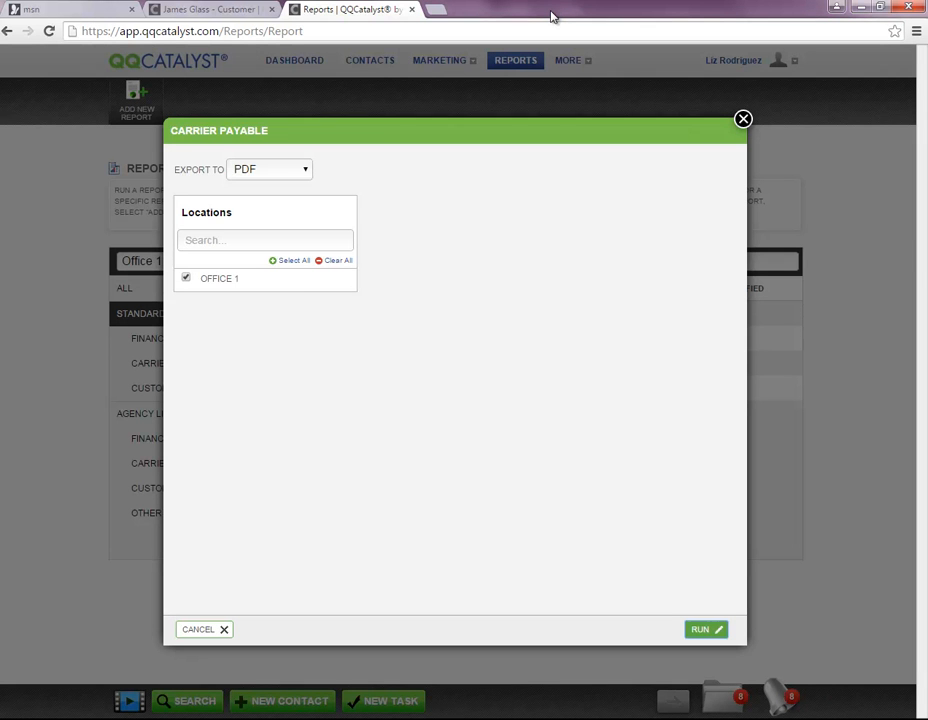
click(744, 119)
Search the standard reports for "mga" and run the MGA Payable report as a PDF for Office 1.
drag(686, 255, 613, 260)
text(mga)
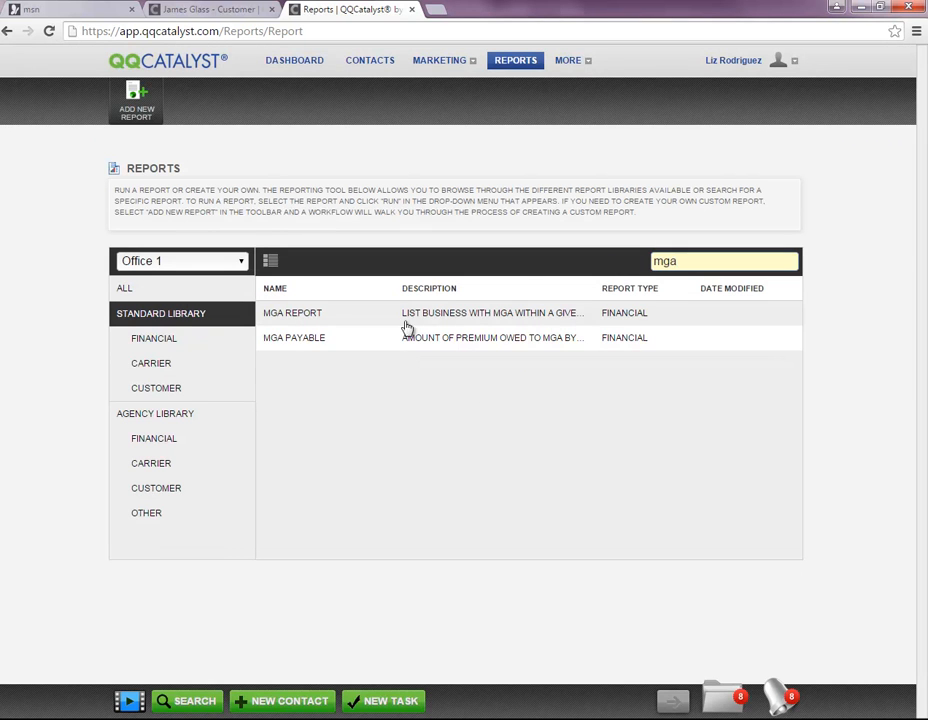
click(416, 316)
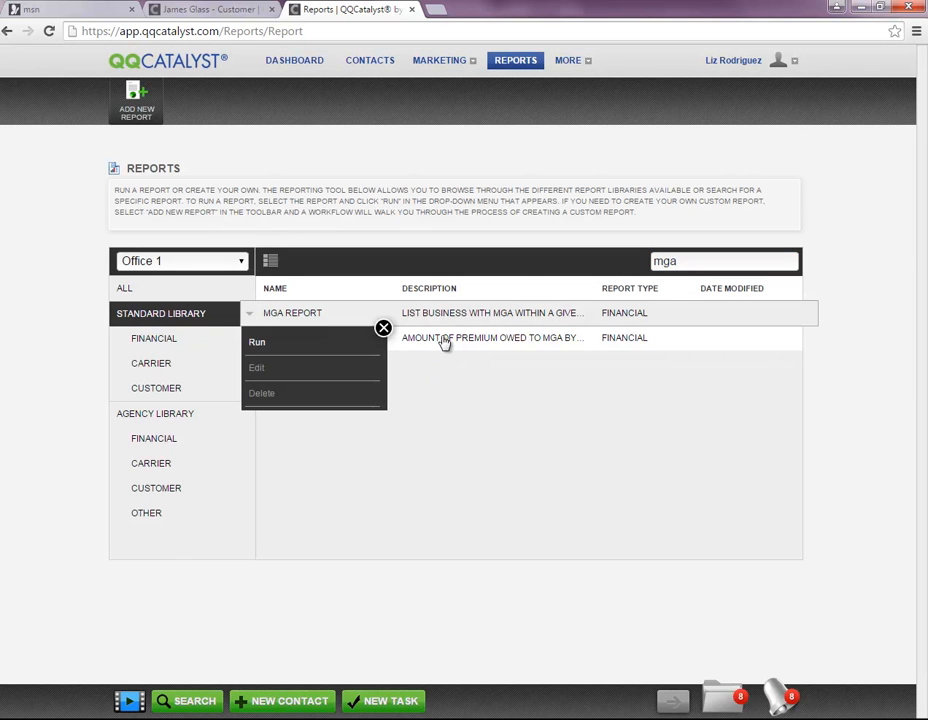
click(442, 343)
click(260, 369)
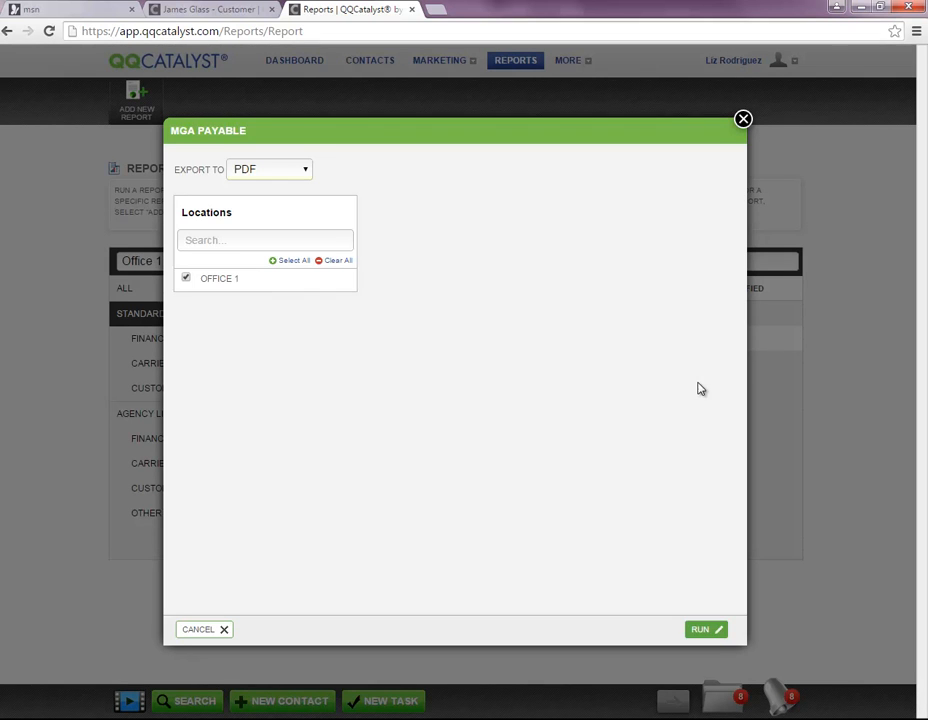
click(704, 631)
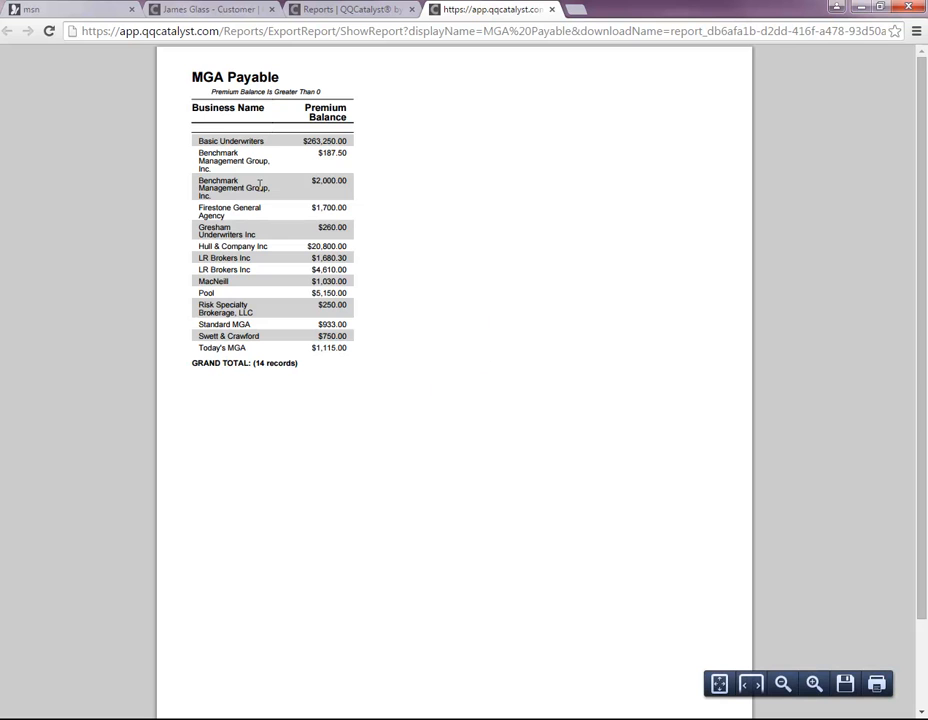
Review the premium balance owed to each MGA in the MGA Payable report, and close the report and its run settings.
click(552, 11)
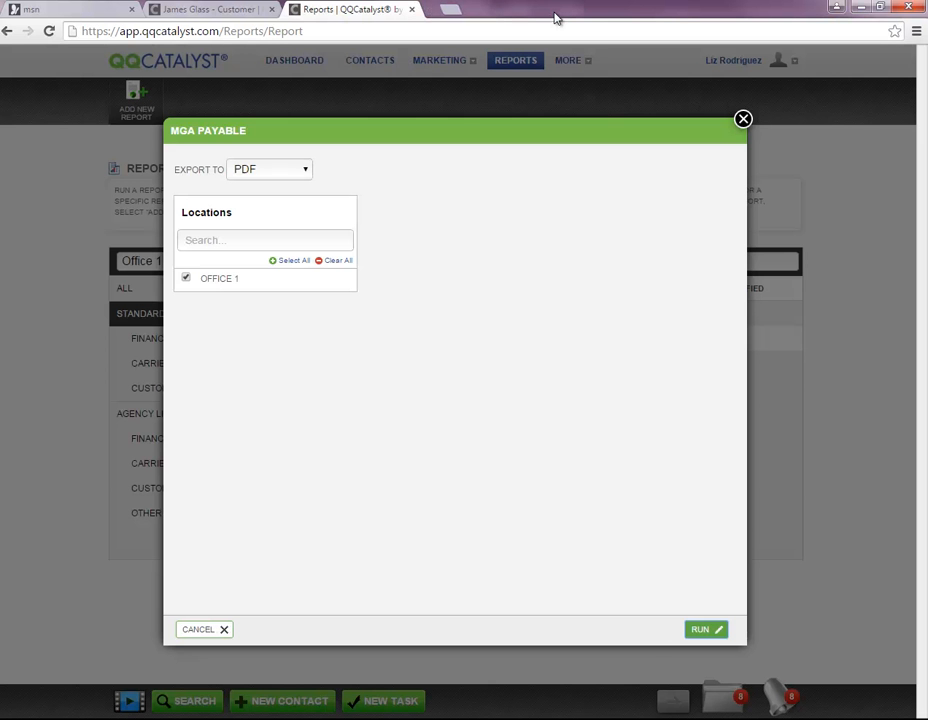
click(743, 119)
drag(684, 263, 626, 263)
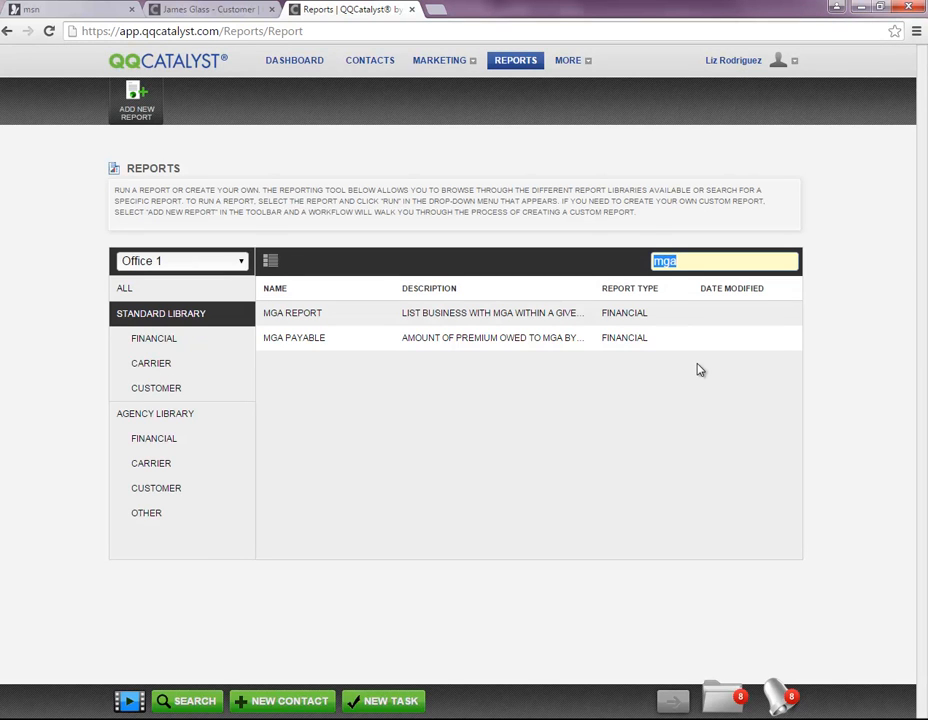
Search the standard reports for "customer balance" and open the run settings of the Customer Balances report.
text(cj)
key(BackSpace)
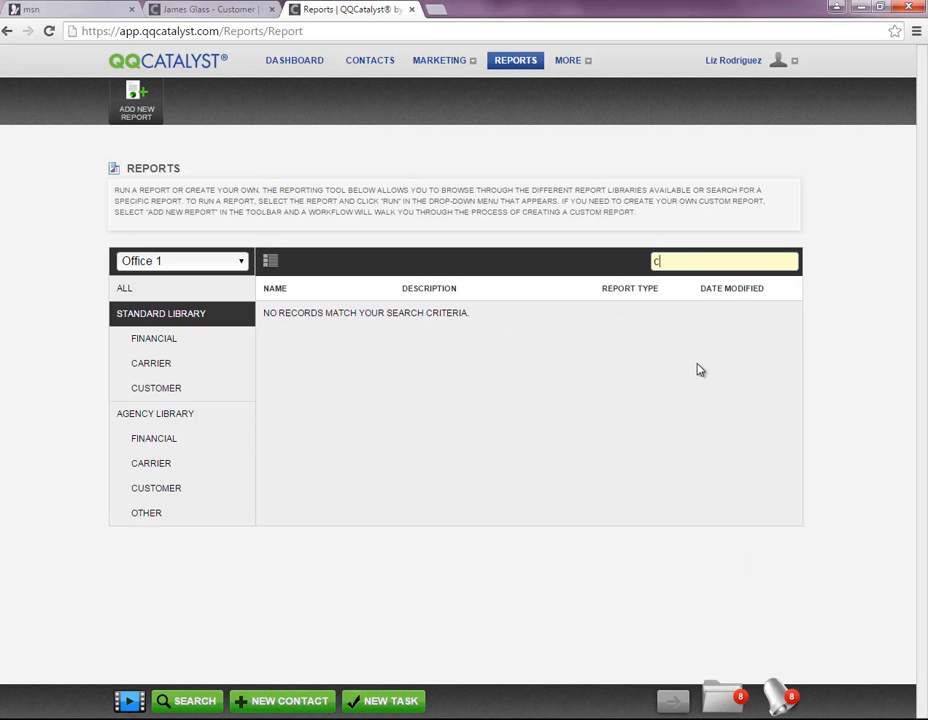
text(ustom)
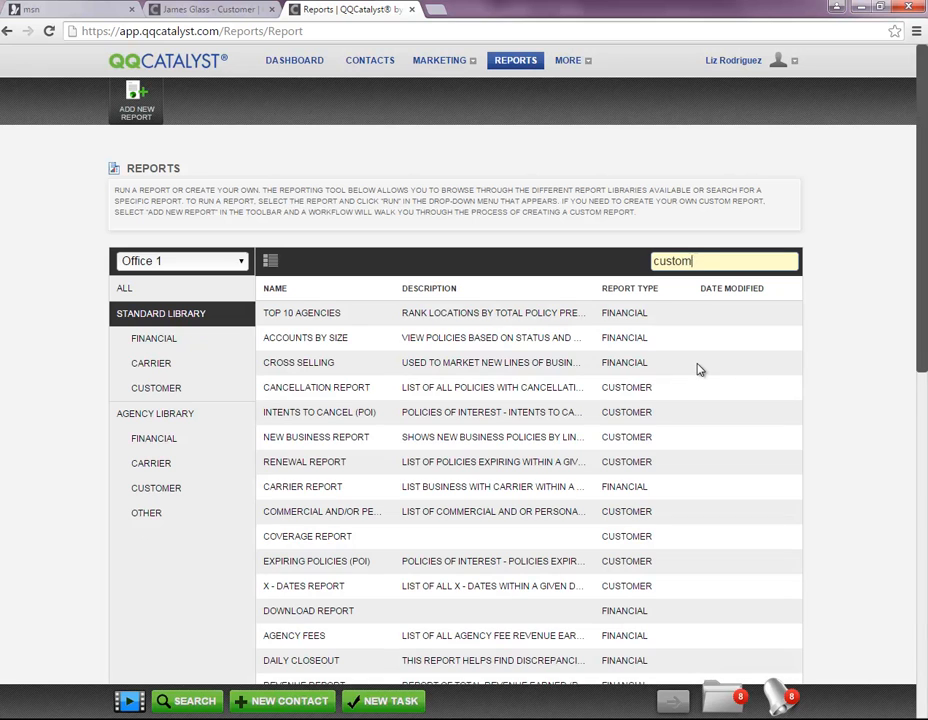
text(er balance)
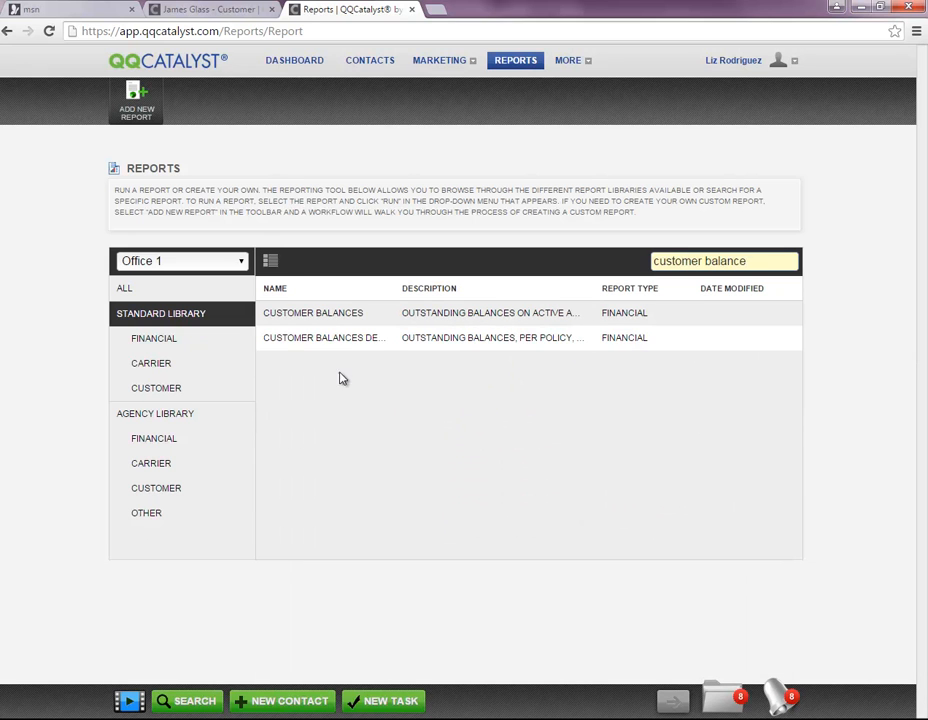
click(349, 316)
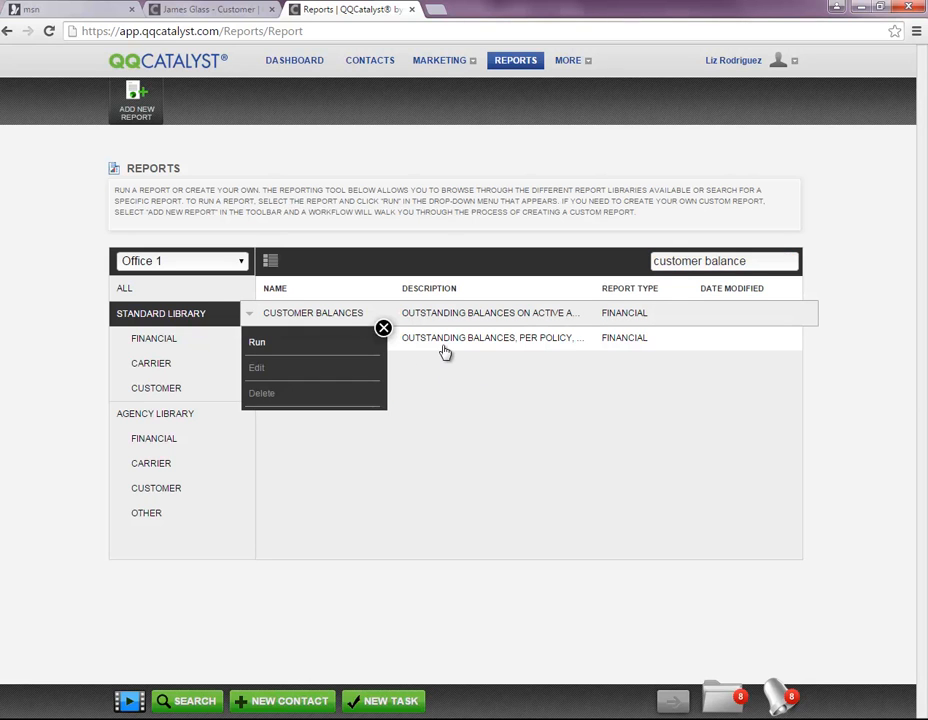
click(258, 344)
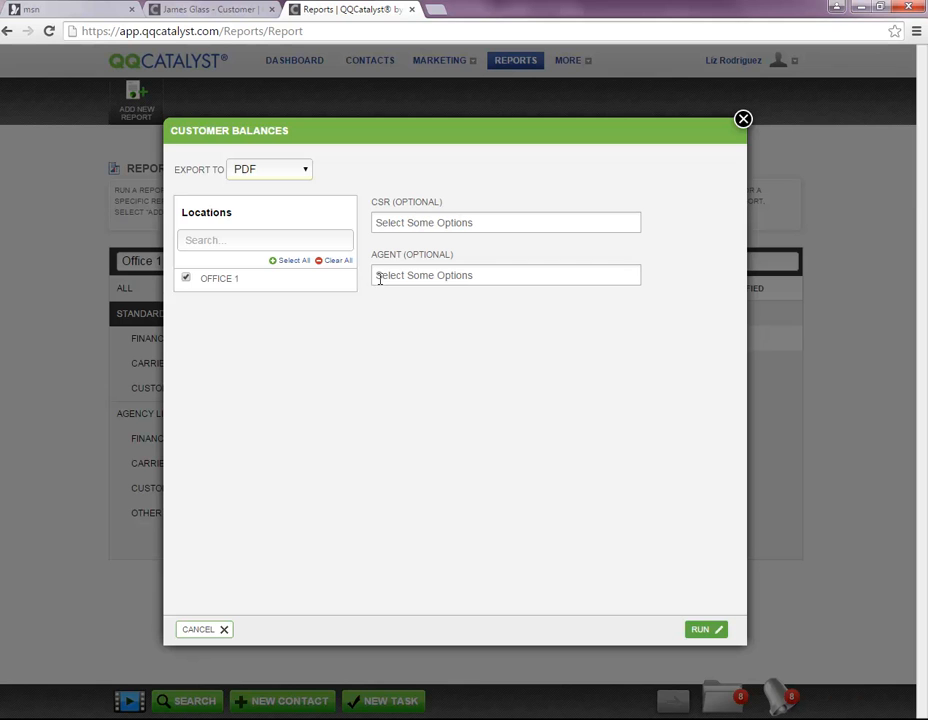
Add an agent to the optional agent filter of the Customer Balances report, and remove that agent again.
click(415, 275)
text(liz)
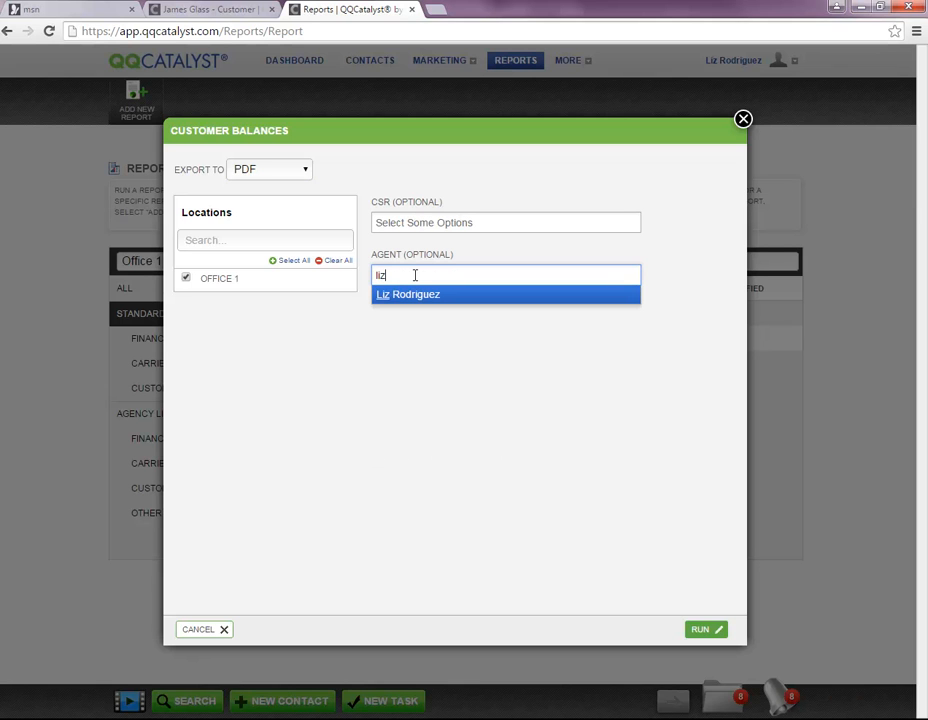
click(414, 298)
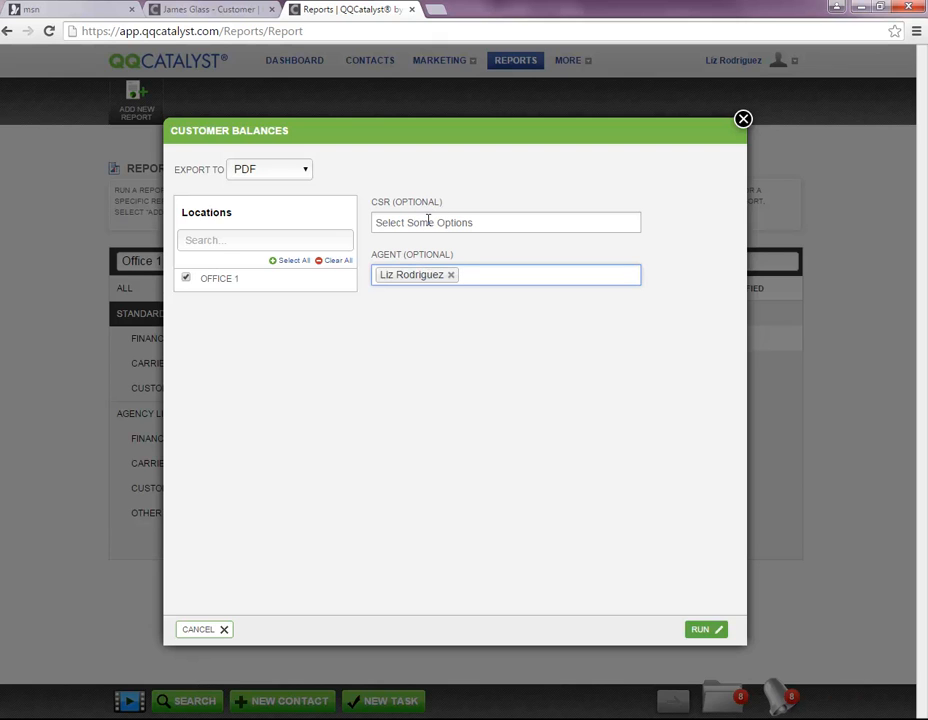
click(451, 276)
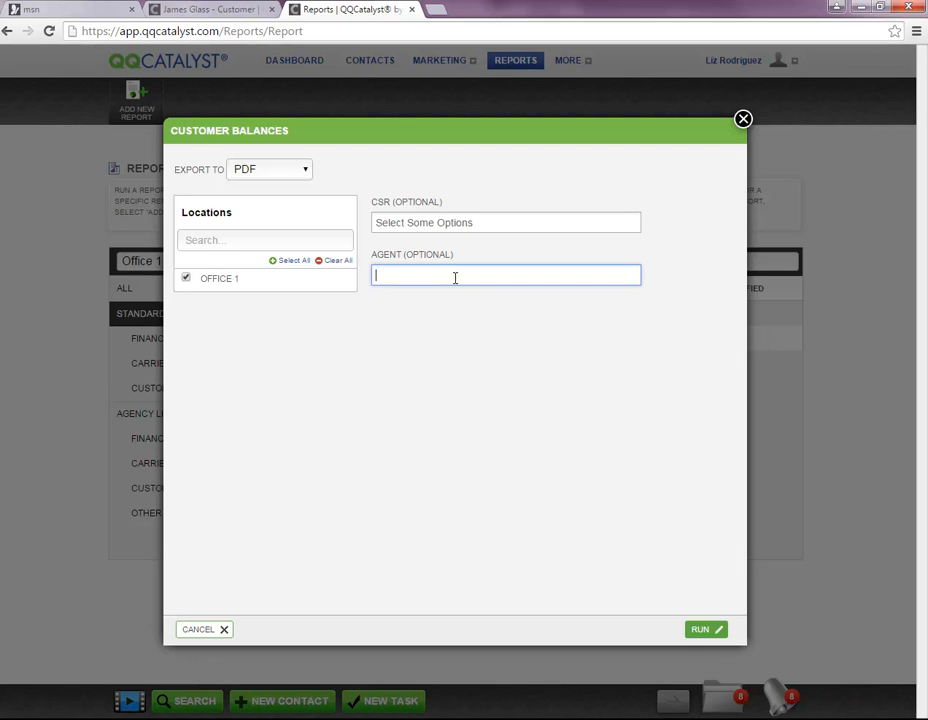
Run the Customer Balances report as a PDF for Office 1, review the outstanding balances, and close the report and its run settings.
click(703, 628)
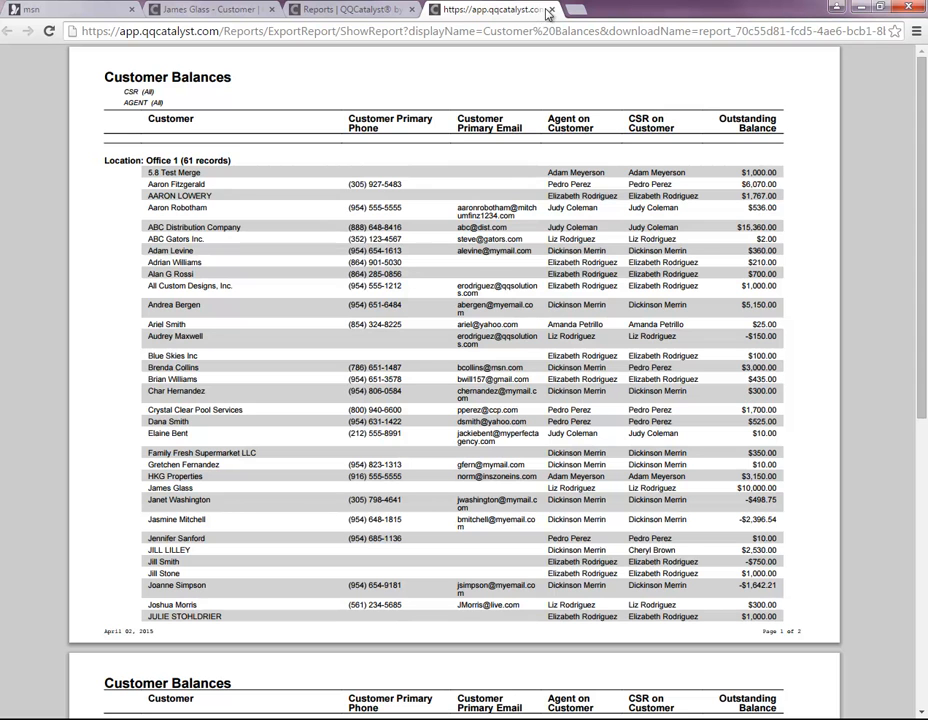
click(554, 10)
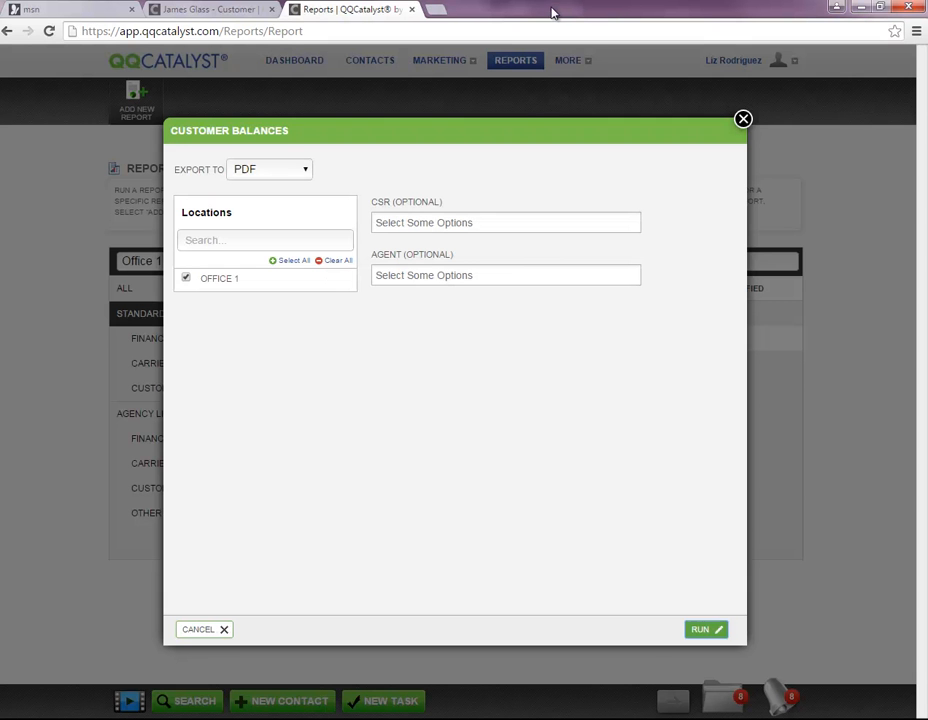
click(743, 120)
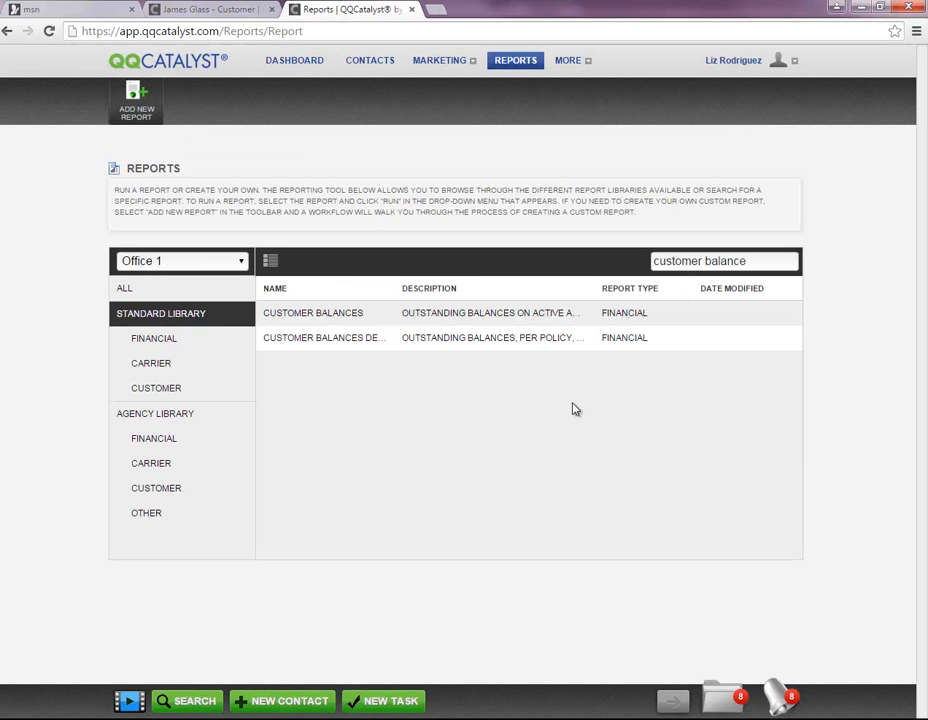
Run the Customer Balances Detailed report as a PDF for Office 1, review the balances per policy, and close the report.
click(377, 344)
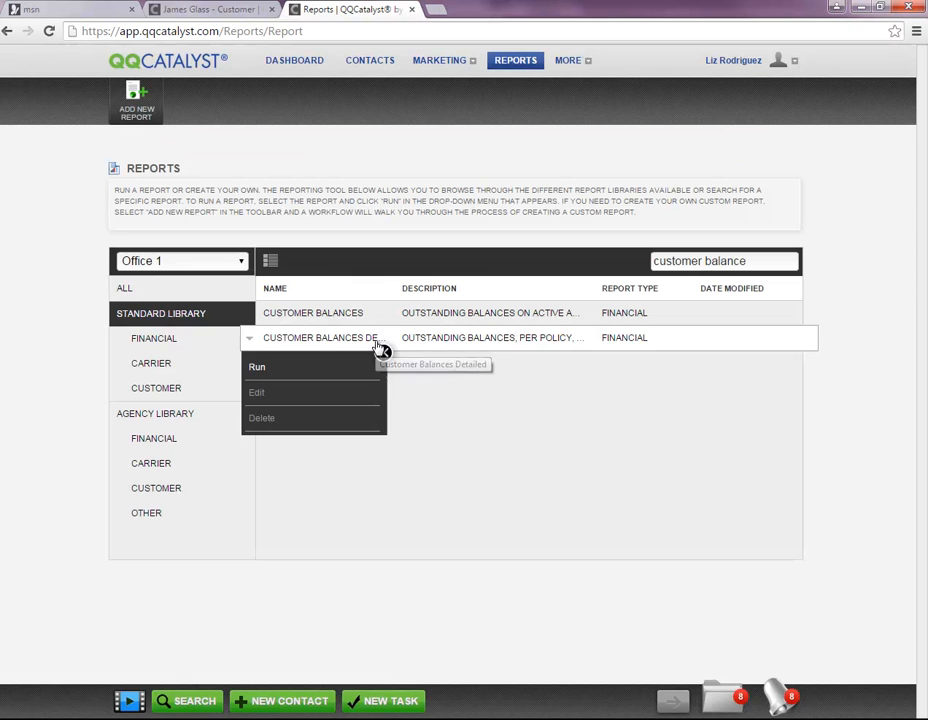
click(287, 369)
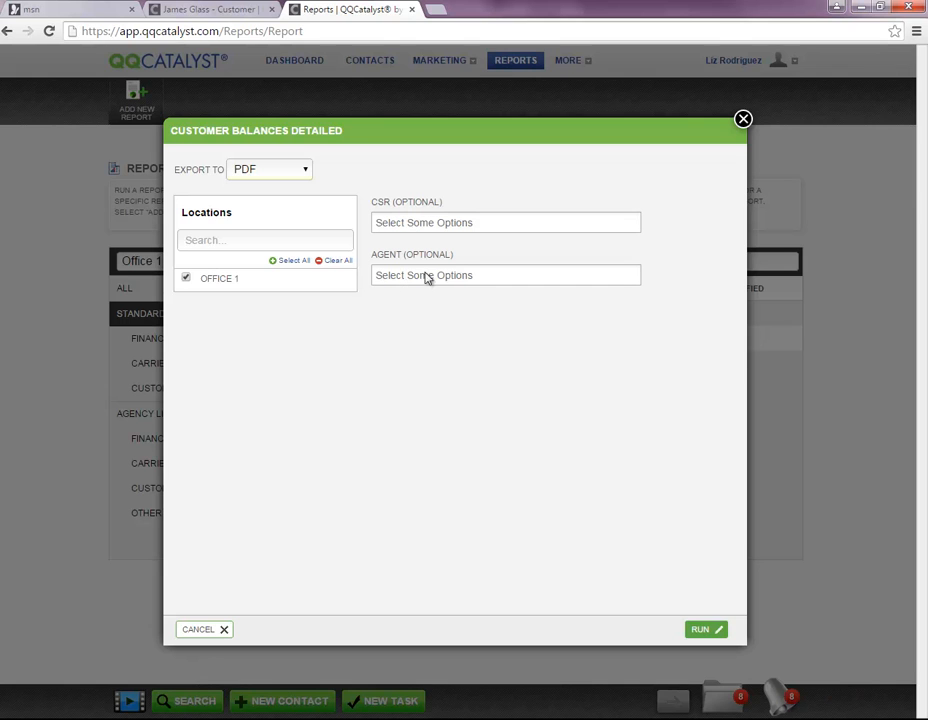
click(697, 633)
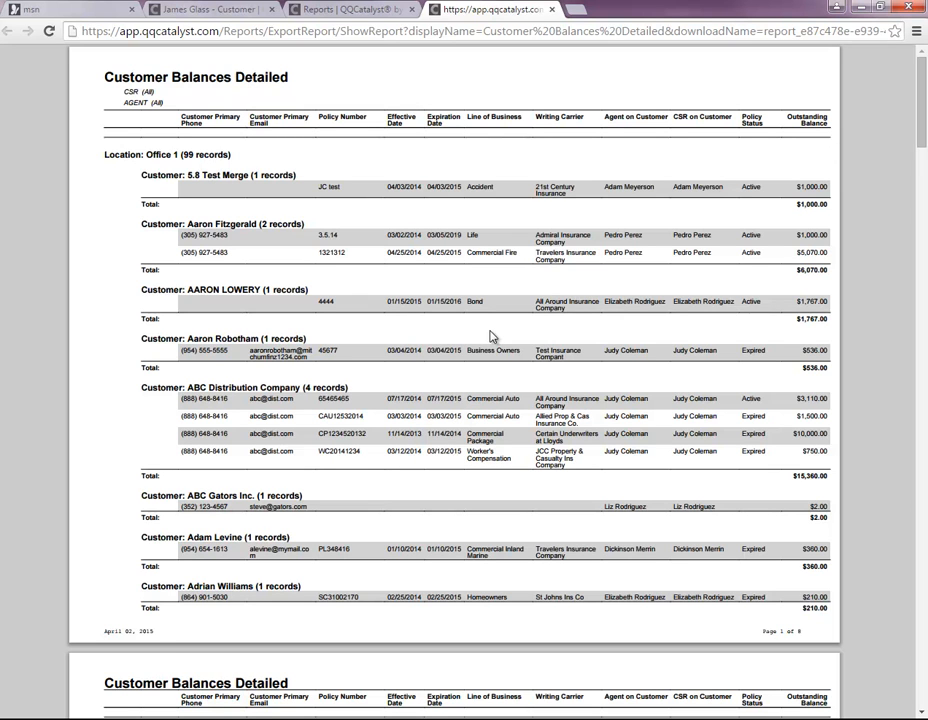
click(551, 11)
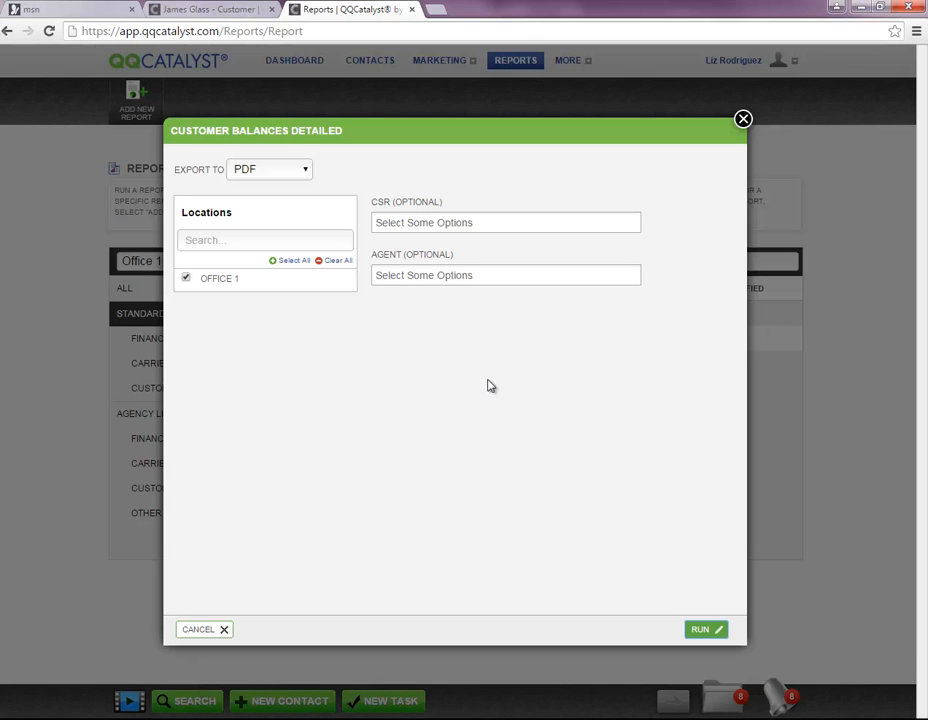
Set the Customer Balances Detailed export format to Spreadsheet, and close the run settings without running the report.
click(270, 172)
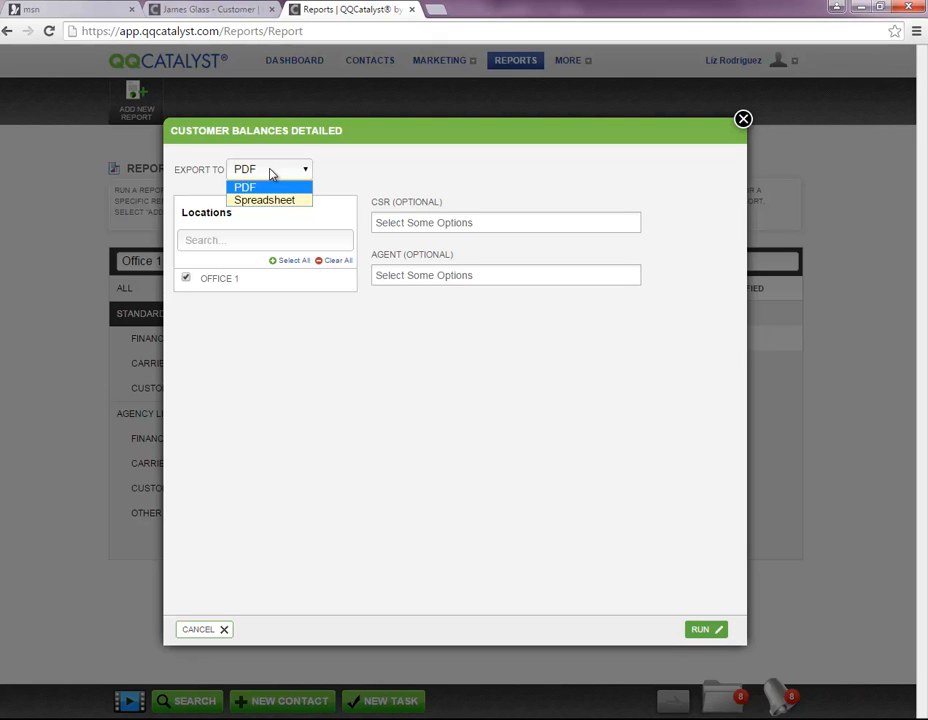
click(266, 200)
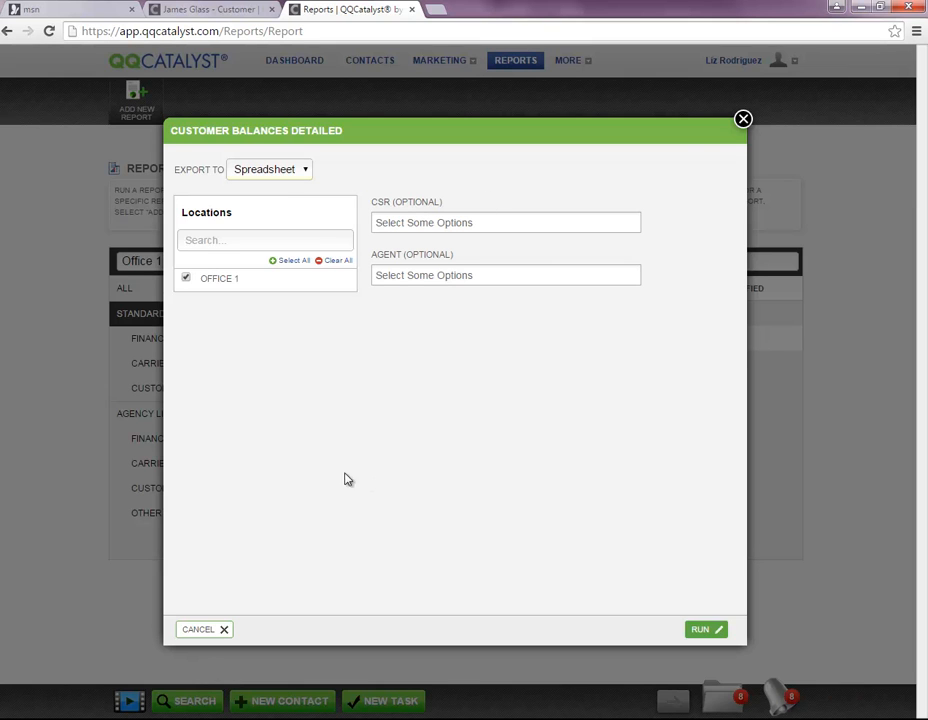
click(741, 120)
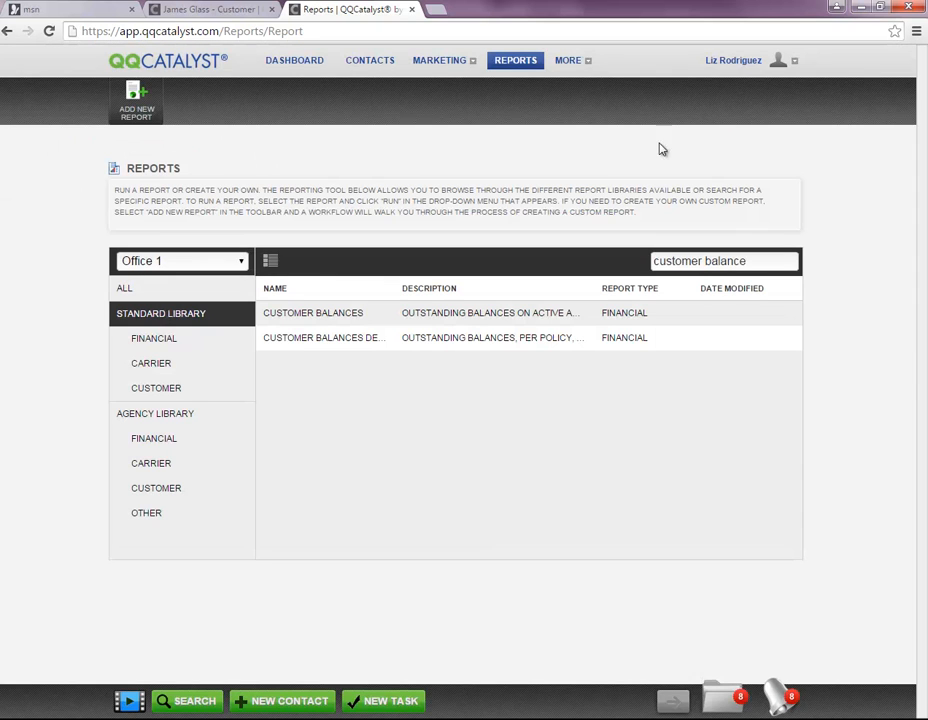